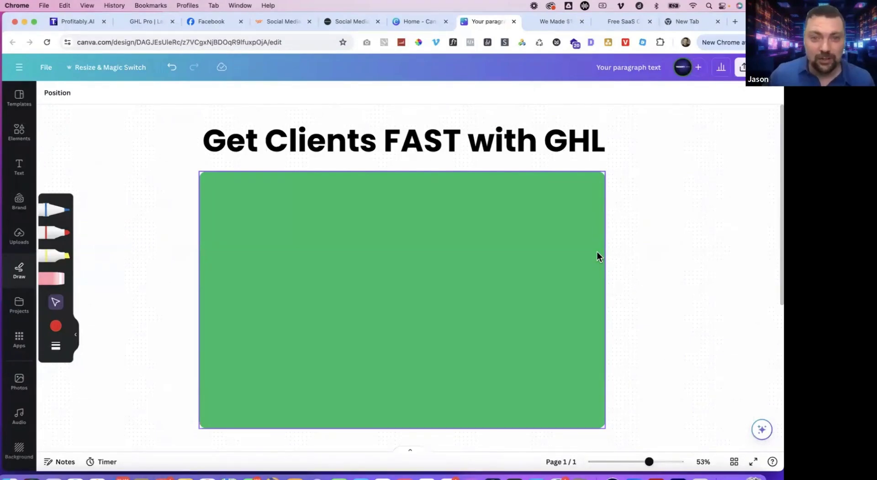
Shrink the green cover rectangle from its upper edge to uncover agenda items "What We Did" and "Examples of Others".
drag(400, 172, 400, 222)
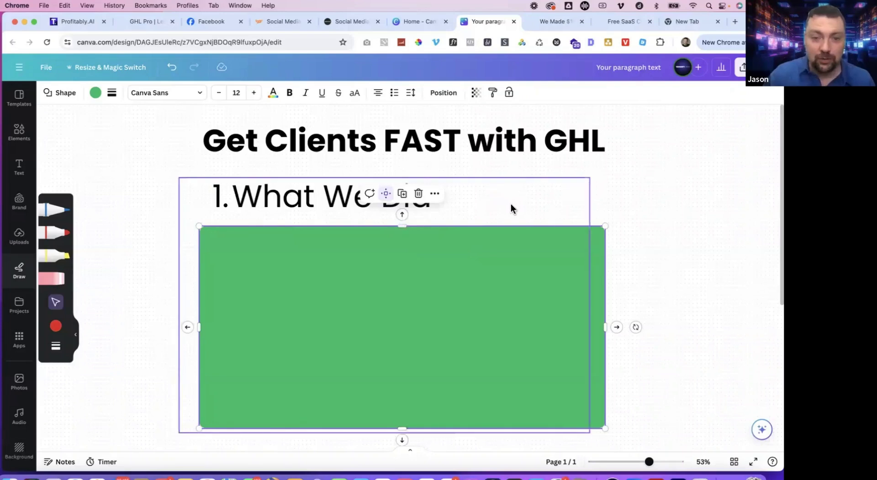
click(603, 208)
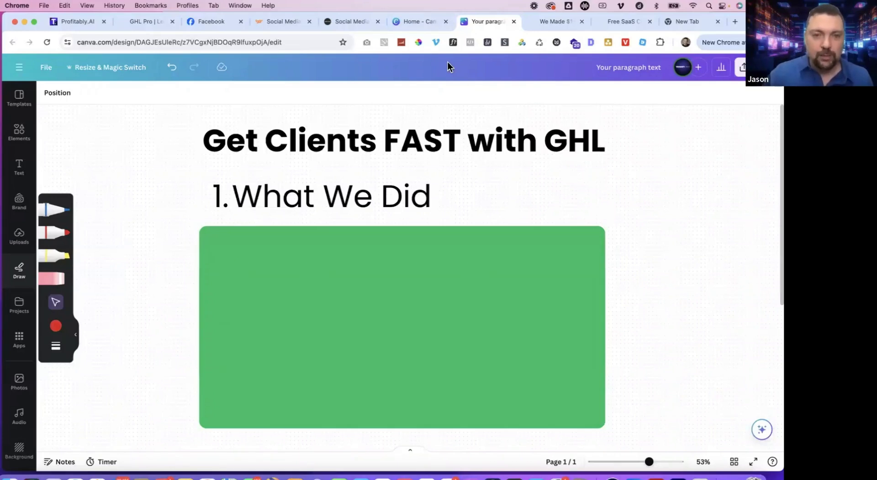
click(443, 261)
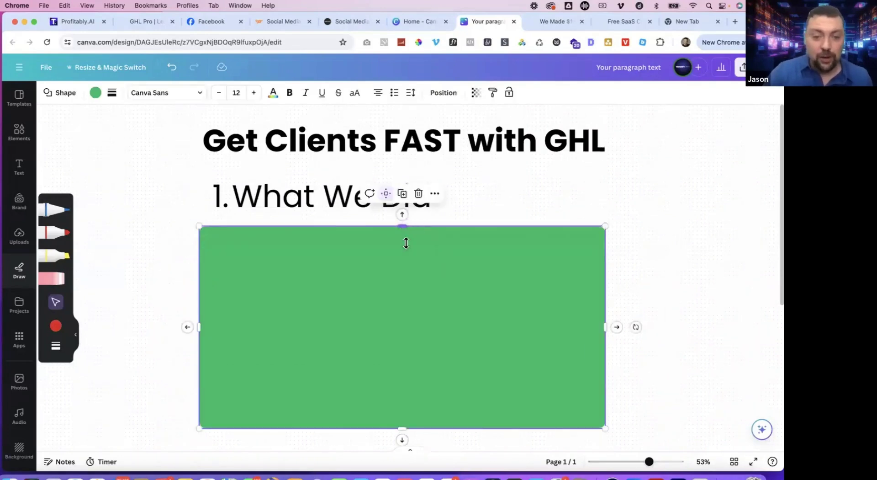
drag(406, 242, 406, 283)
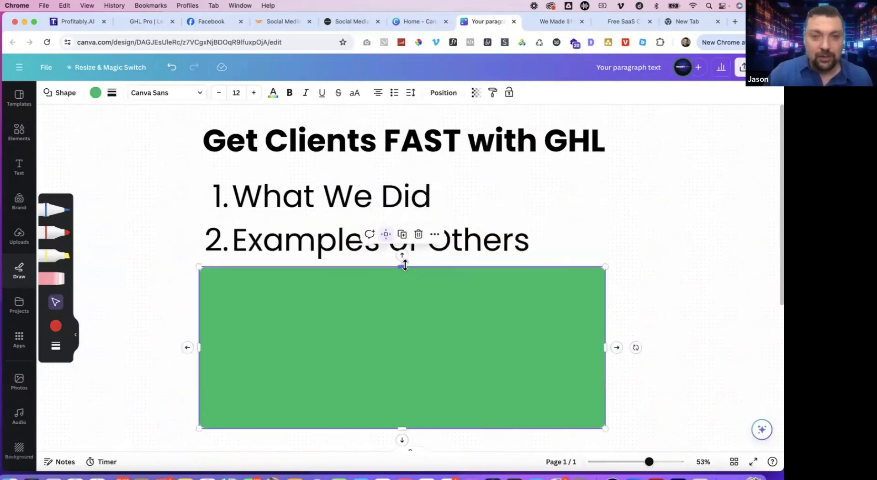
Compare the monthly social media plans and included features on the $99 Social and Smarcomms pricing pages.
click(280, 26)
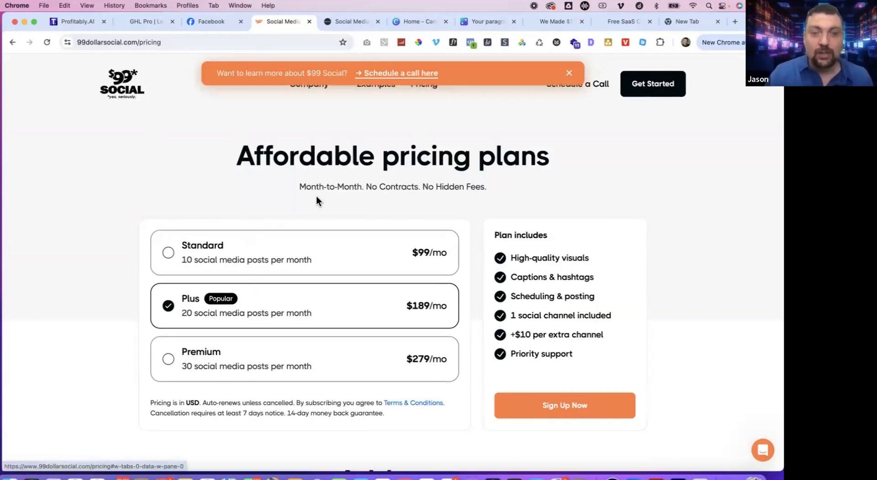
click(569, 73)
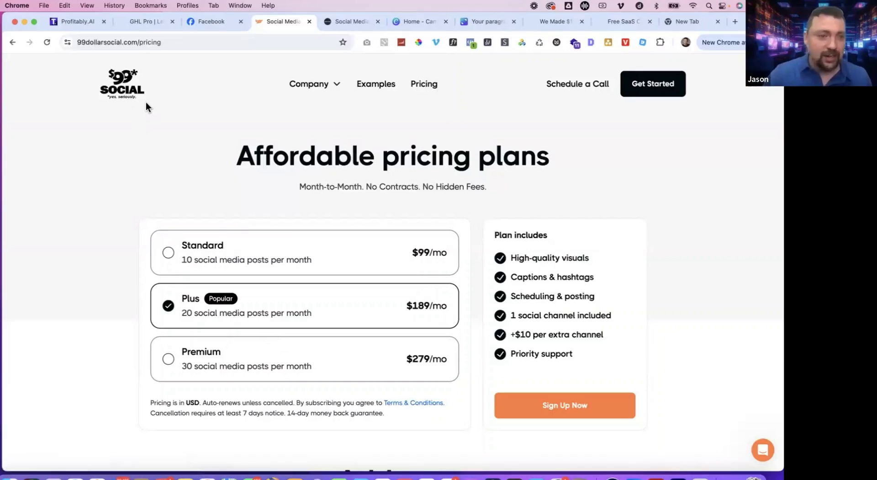
click(344, 21)
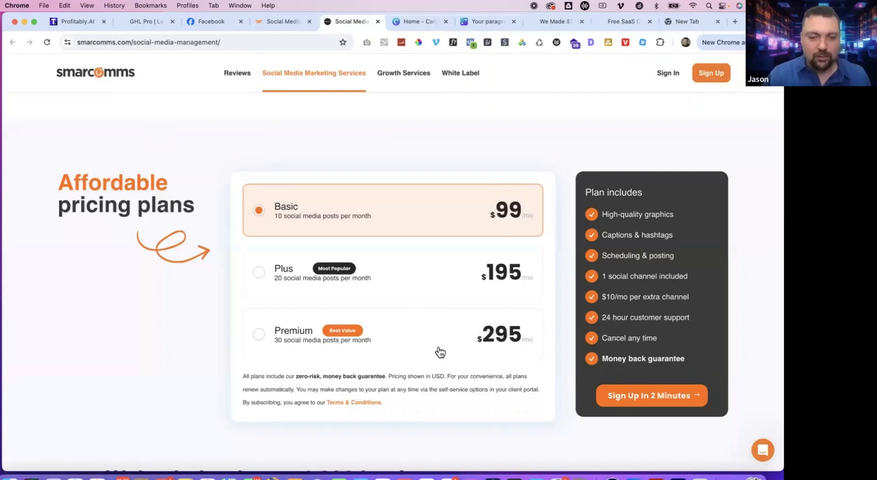
click(281, 23)
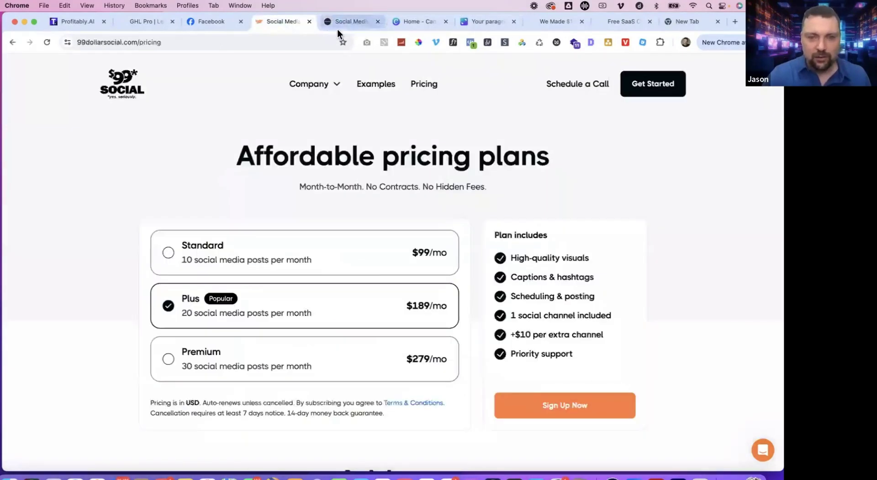
click(341, 21)
click(283, 21)
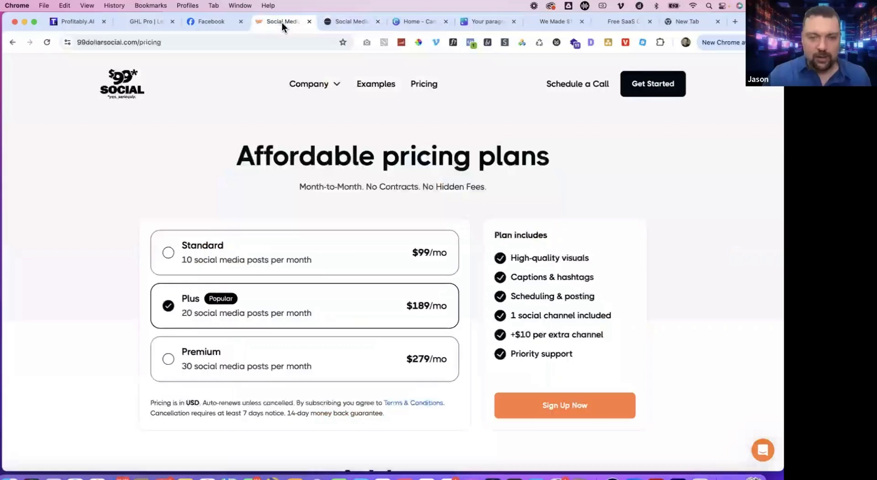
click(344, 21)
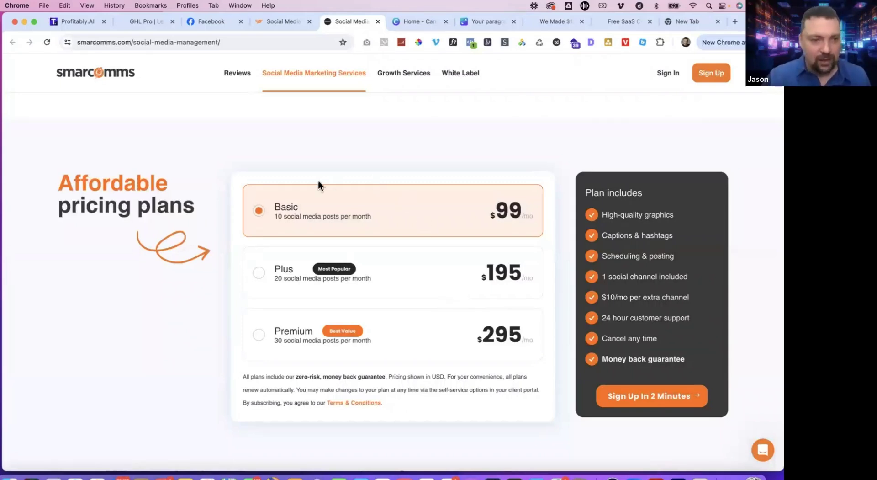
click(281, 24)
Return to the Canva agenda, uncover "How We Did It", and examine the first "Quick Question?" email reply below the agenda.
click(487, 21)
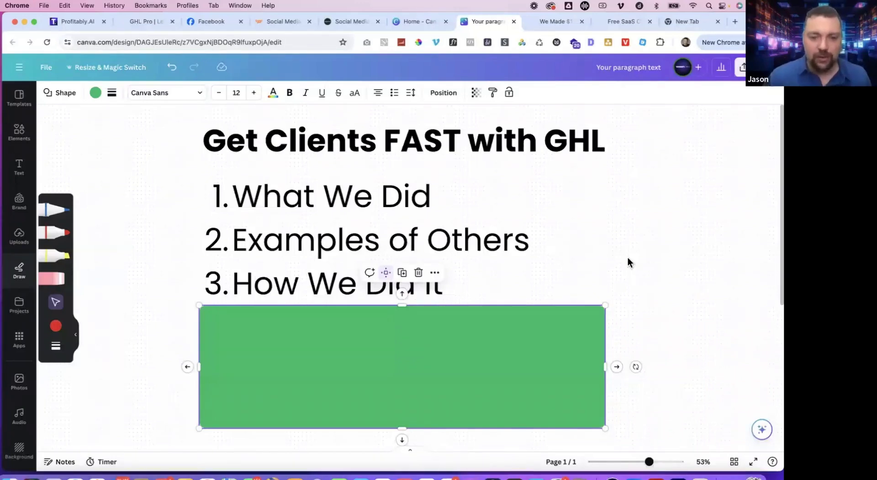
scroll(626, 256, down, 2)
scroll(560, 262, up, 5)
scroll(561, 262, down, 3)
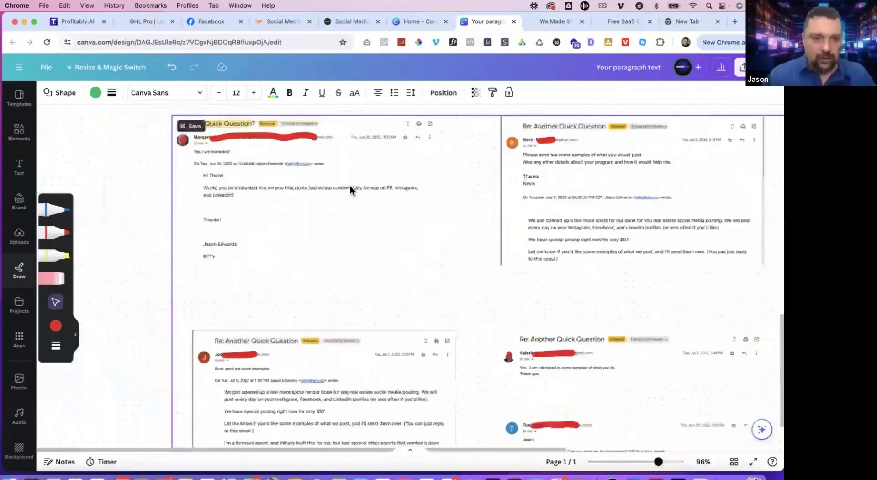
scroll(349, 185, up, 5)
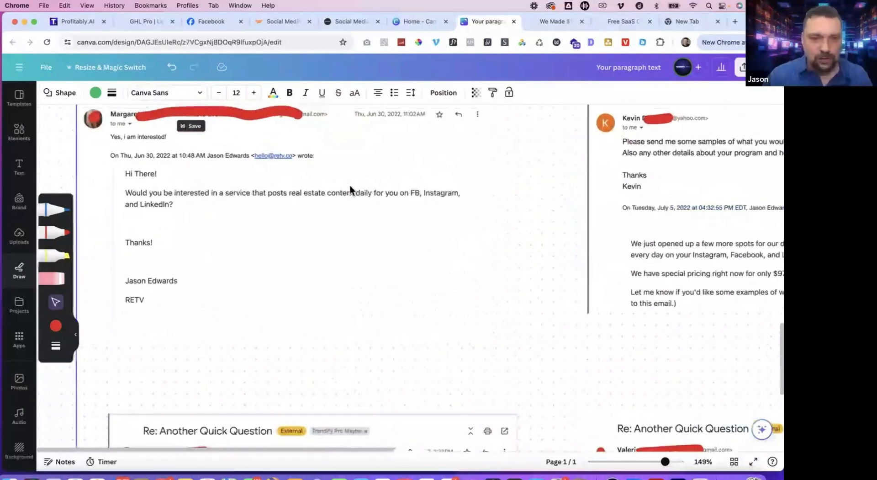
scroll(350, 185, up, 3)
scroll(349, 184, left, 3)
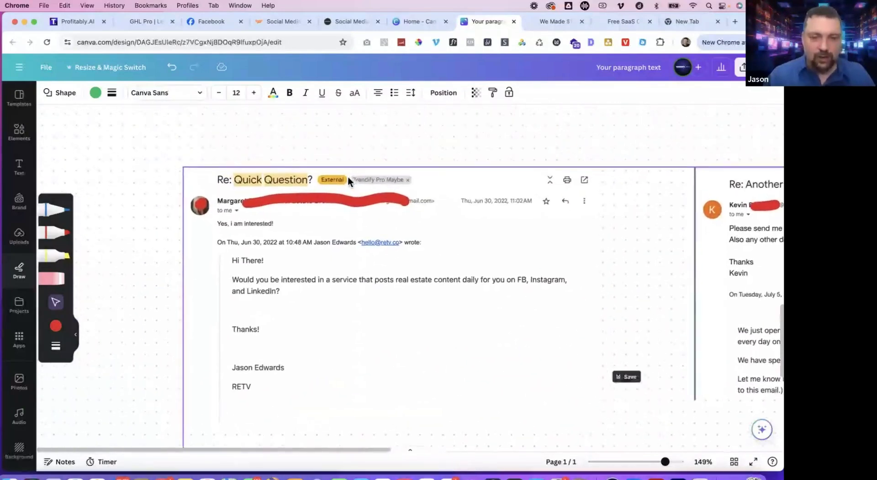
scroll(348, 179, up, 4)
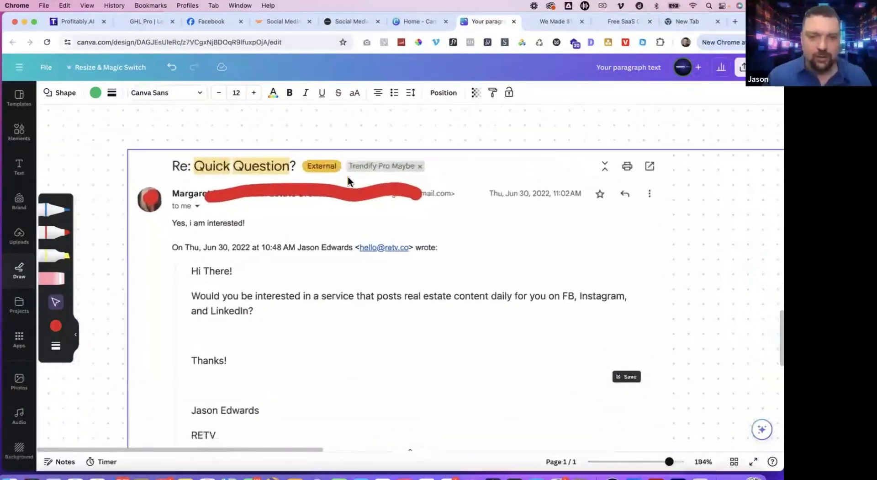
scroll(347, 179, down, 2)
scroll(347, 179, right, 1)
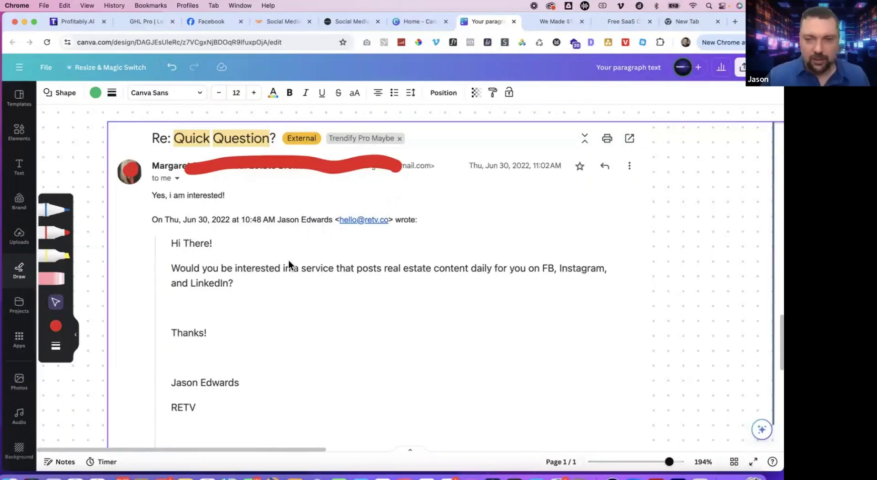
Examine the upper-row "Another Quick Question" and "Quick Question?" replies, plus the short replies requesting examples at the end of the lower row.
scroll(289, 259, down, 5)
scroll(626, 248, up, 2)
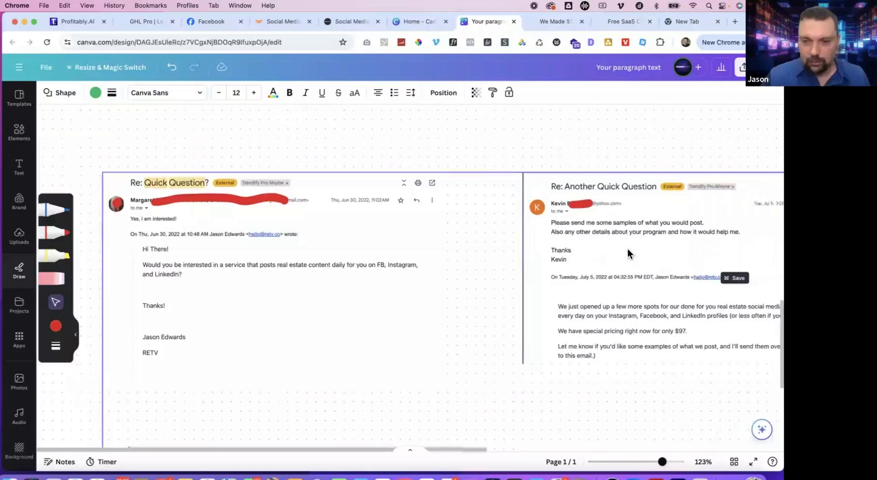
scroll(627, 252, right, 10)
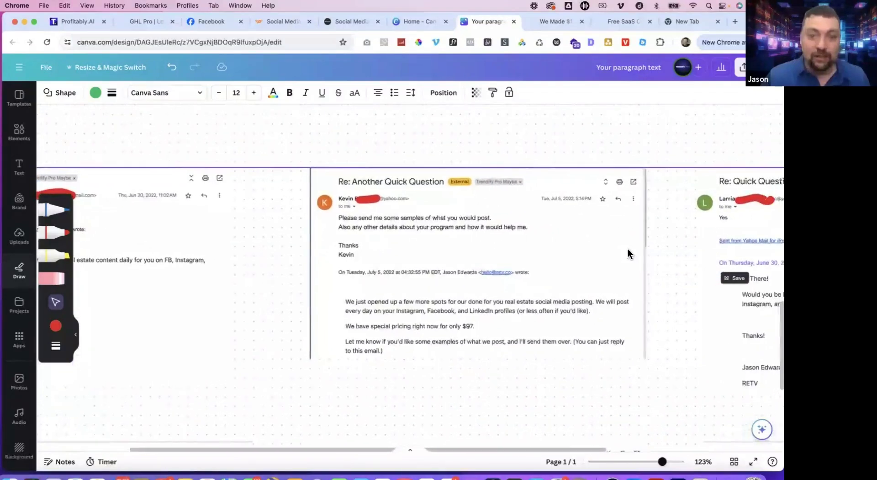
scroll(627, 249, right, 2)
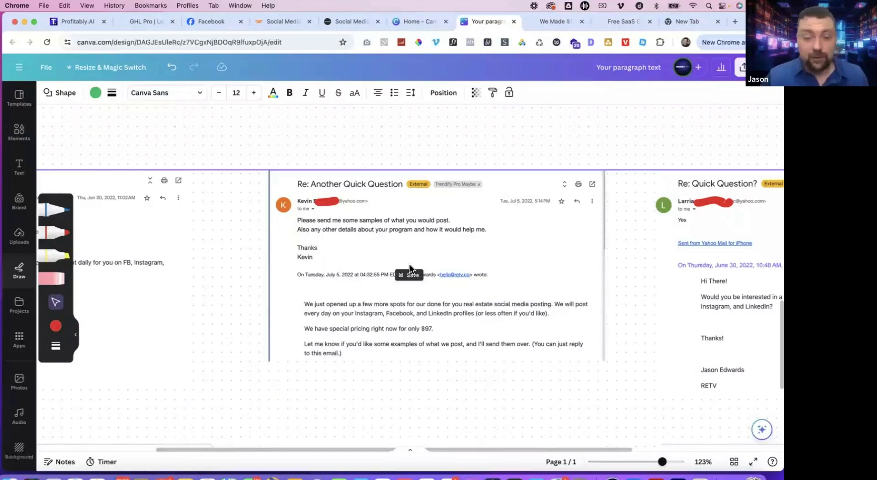
scroll(409, 264, right, 10)
scroll(423, 289, right, 4)
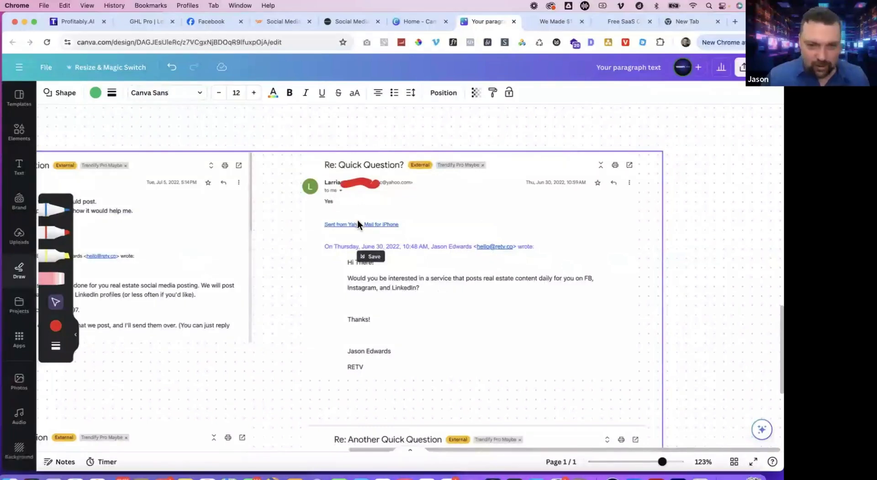
scroll(357, 219, down, 1)
scroll(357, 218, down, 5)
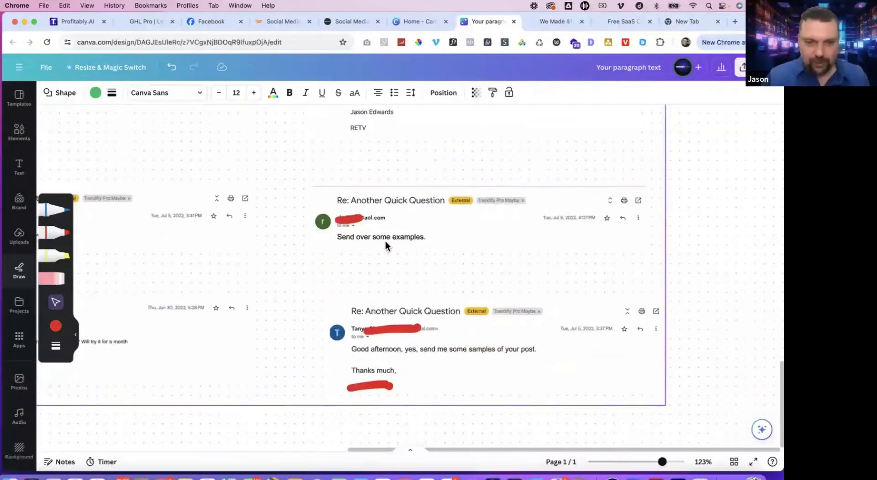
scroll(423, 242, down, 3)
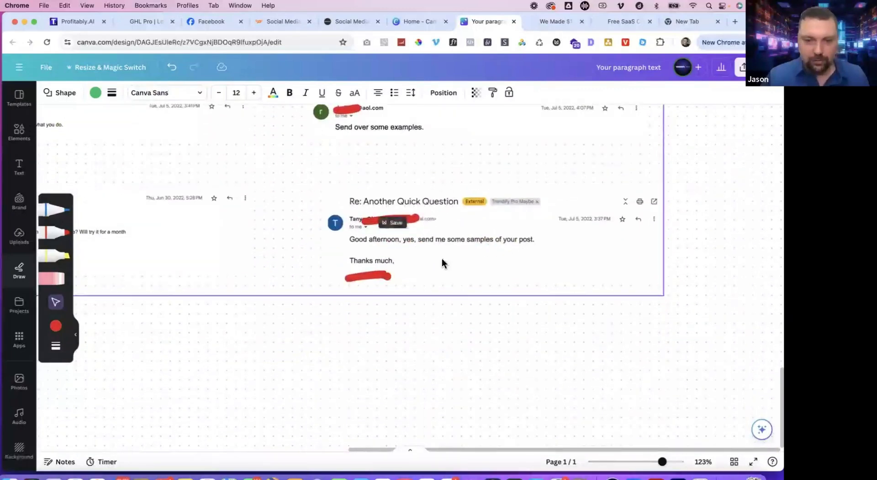
Read the remaining lower-row email replies and the $97 follow-up offer, and review the opening outreach email again.
scroll(442, 262, left, 5)
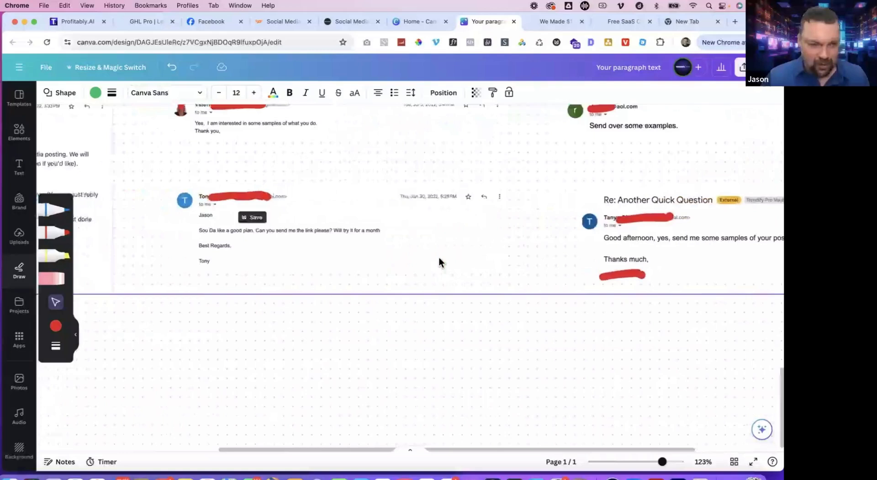
scroll(438, 256, up, 2)
scroll(438, 256, left, 2)
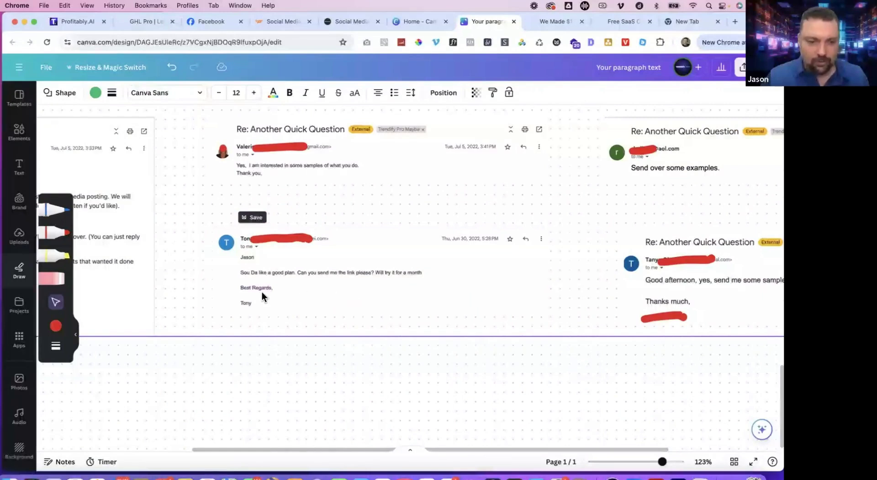
scroll(296, 300, left, 10)
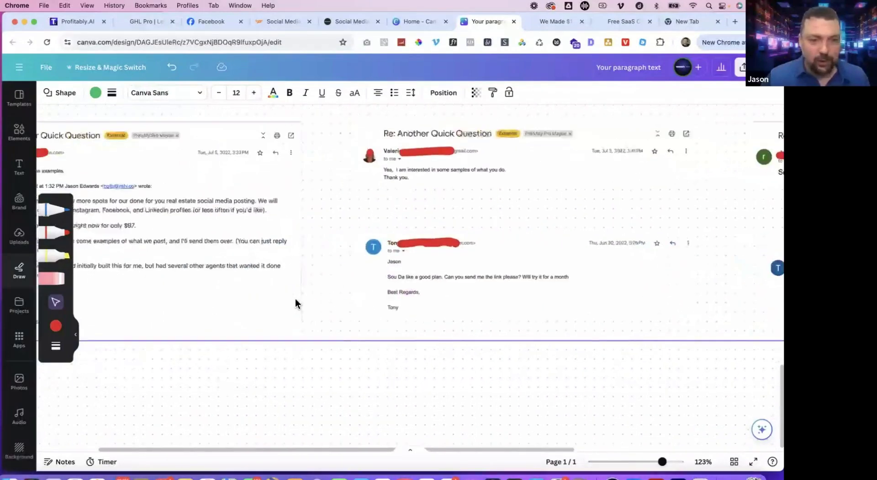
scroll(295, 298, right, 1)
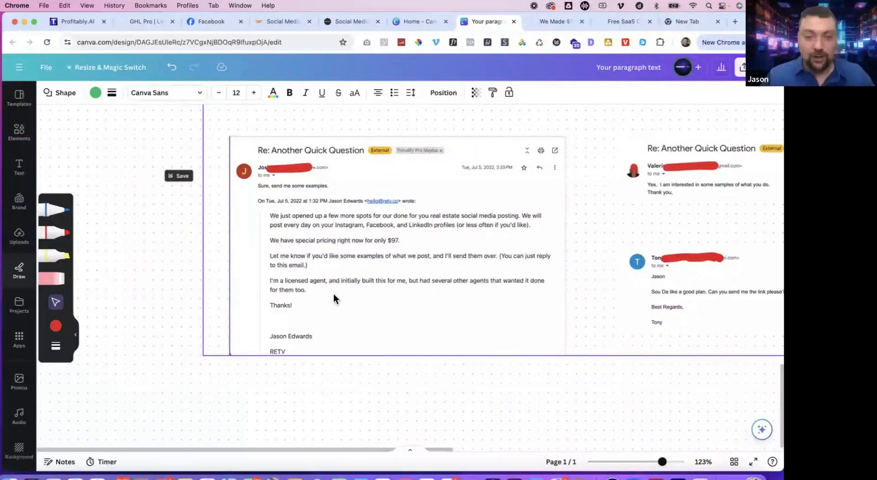
scroll(334, 294, up, 3)
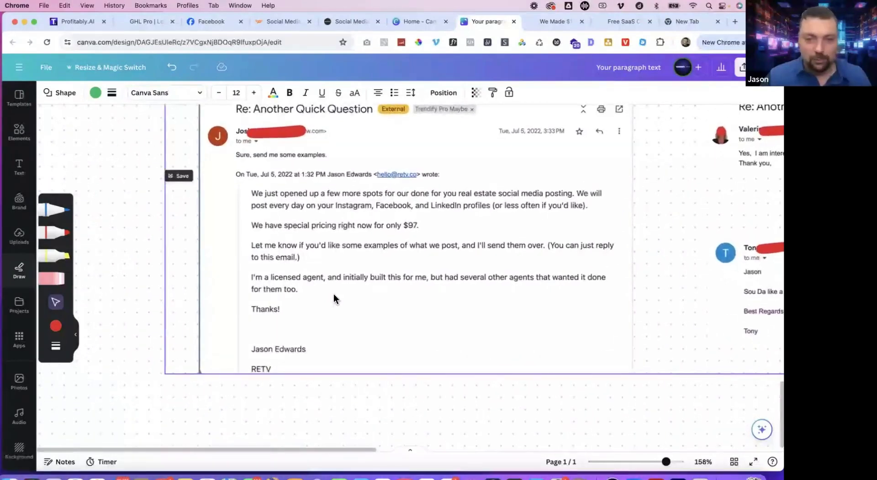
scroll(334, 294, left, 10)
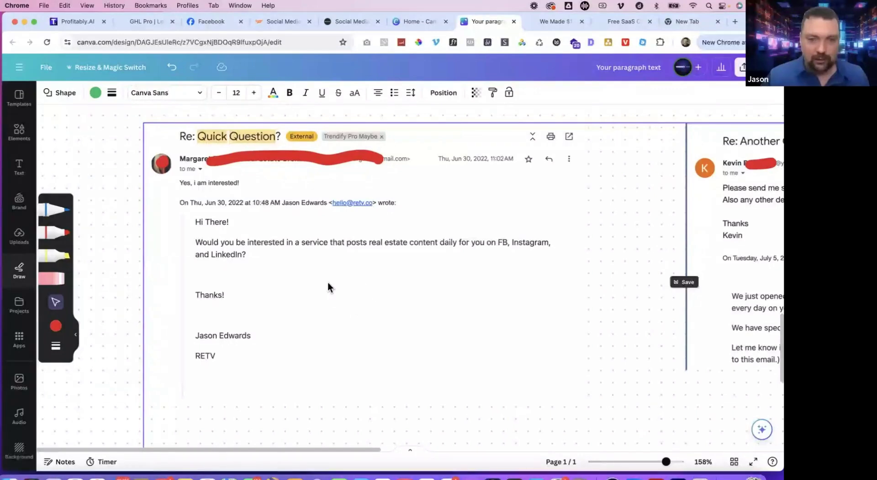
scroll(328, 284, right, 1)
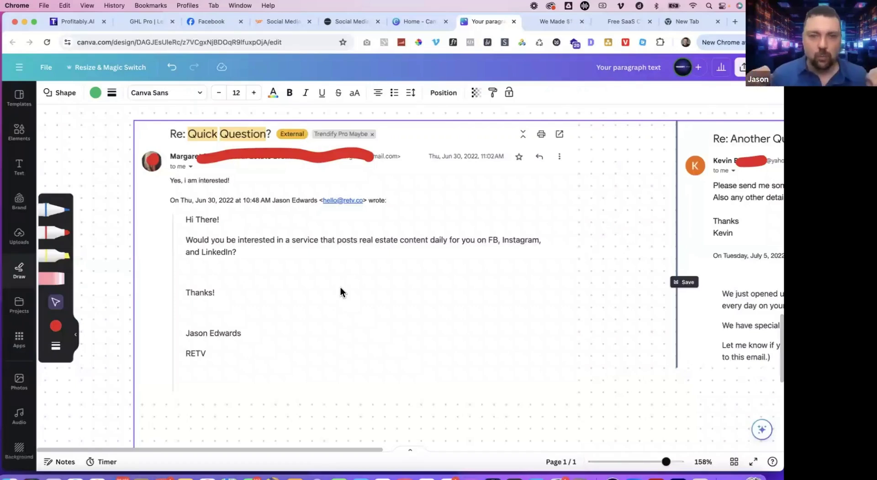
Return to the agenda and shrink the green rectangle further to uncover item 4, "Show GHL Social Poster".
scroll(340, 286, up, 10)
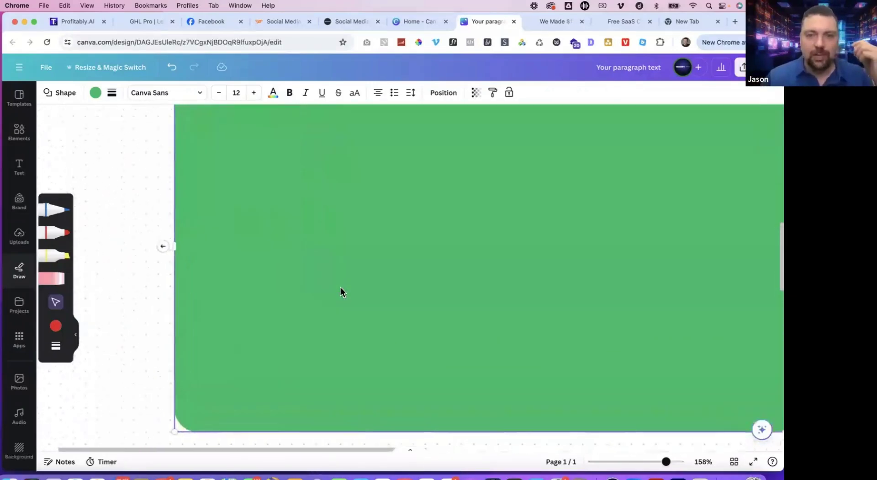
scroll(341, 287, down, 10)
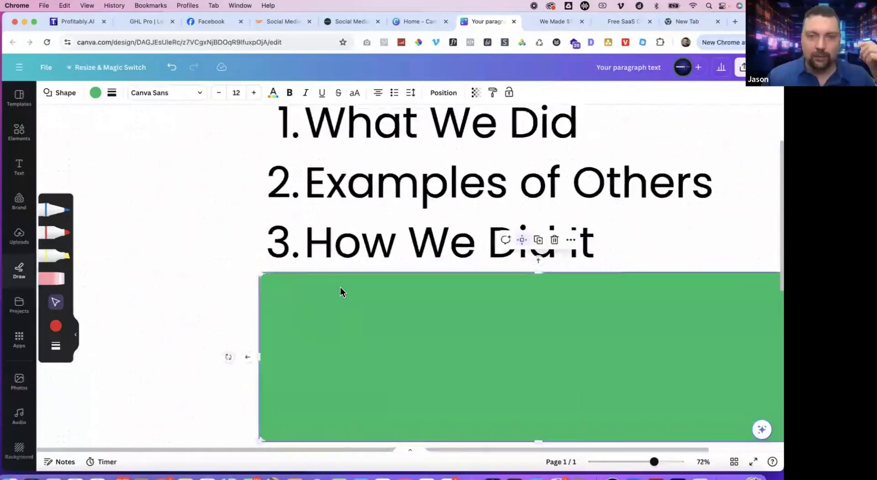
scroll(341, 287, down, 3)
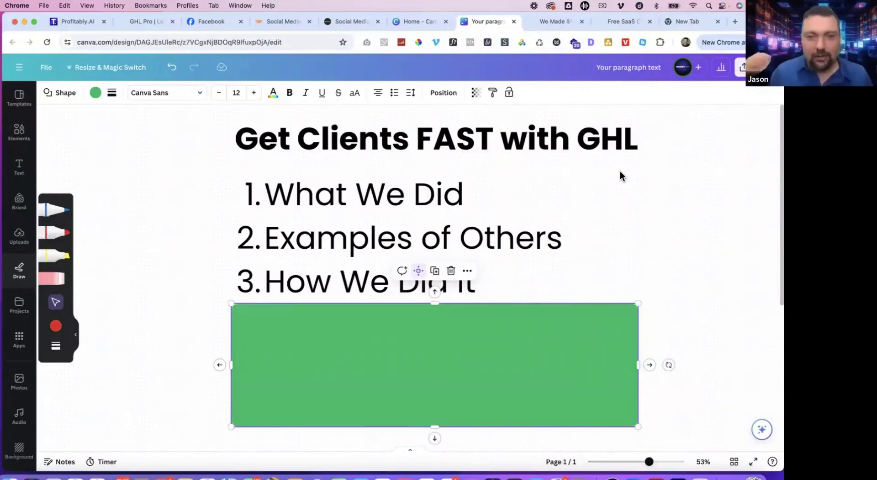
click(699, 240)
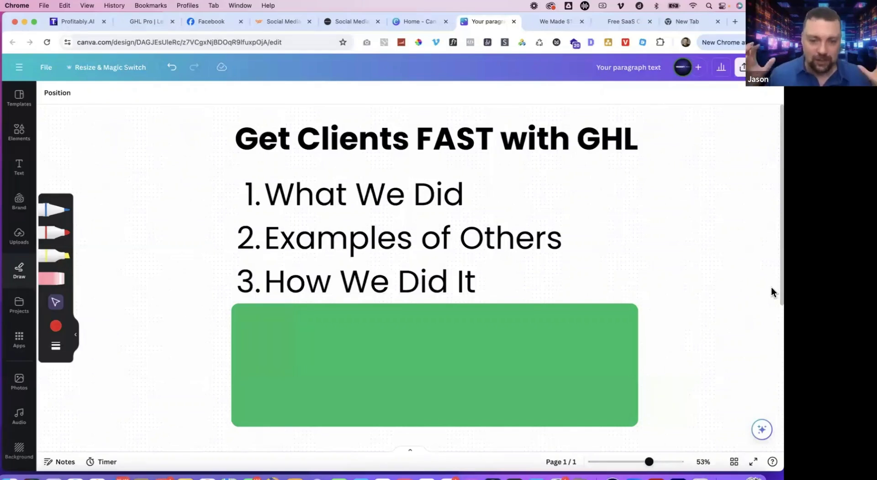
drag(504, 305, 503, 351)
click(683, 270)
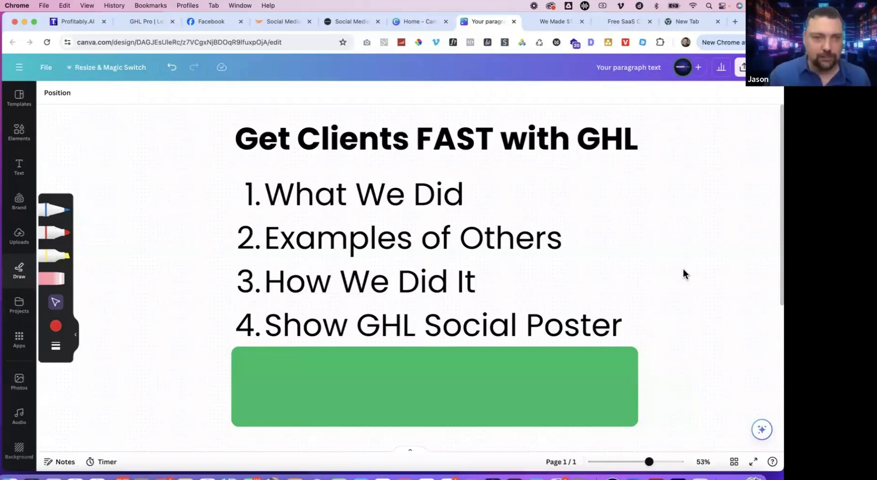
Switch to the Profitably social planner and connect the GHL Pro Facebook page.
key(super+1)
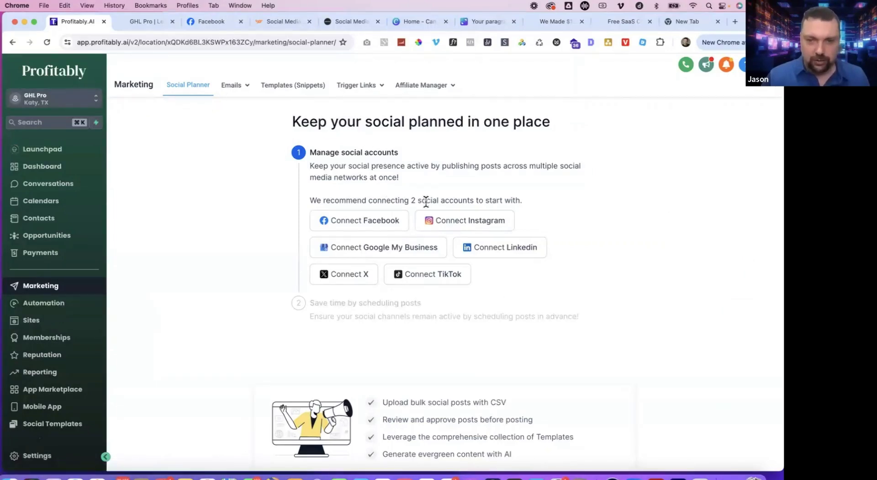
click(352, 219)
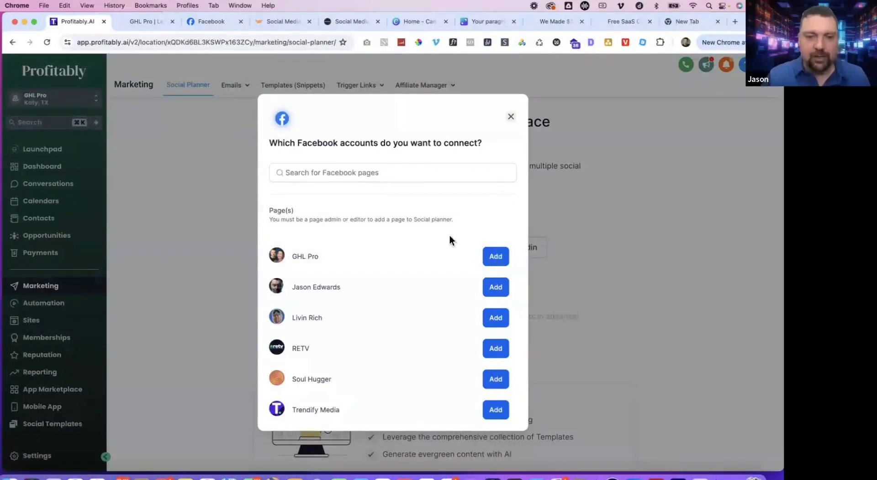
click(496, 255)
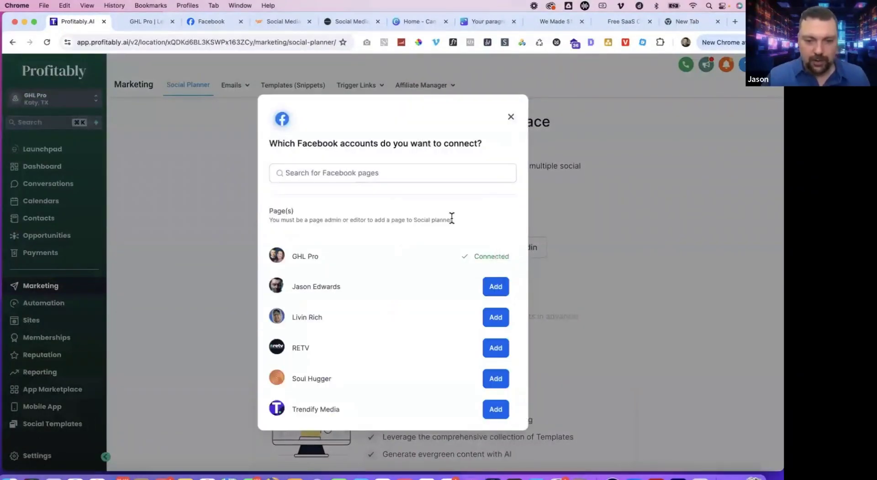
click(510, 116)
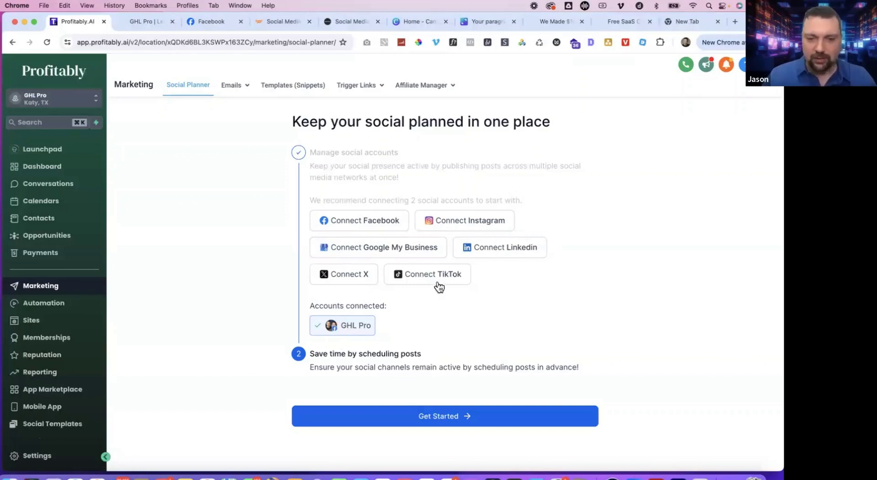
Connect the available Instagram business or creator account to the social planner.
click(471, 218)
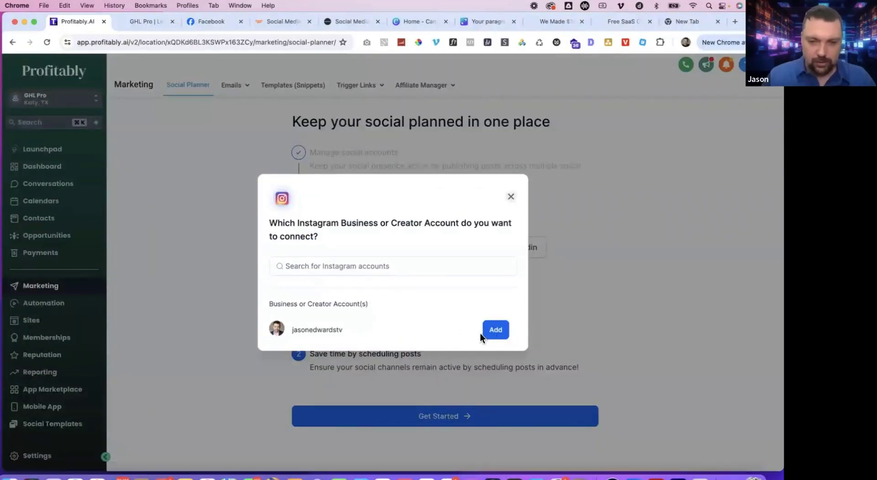
click(497, 332)
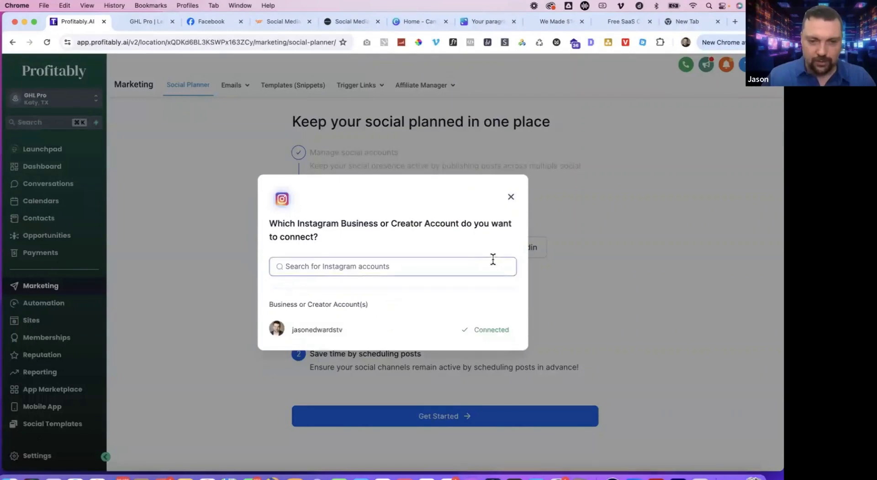
click(510, 197)
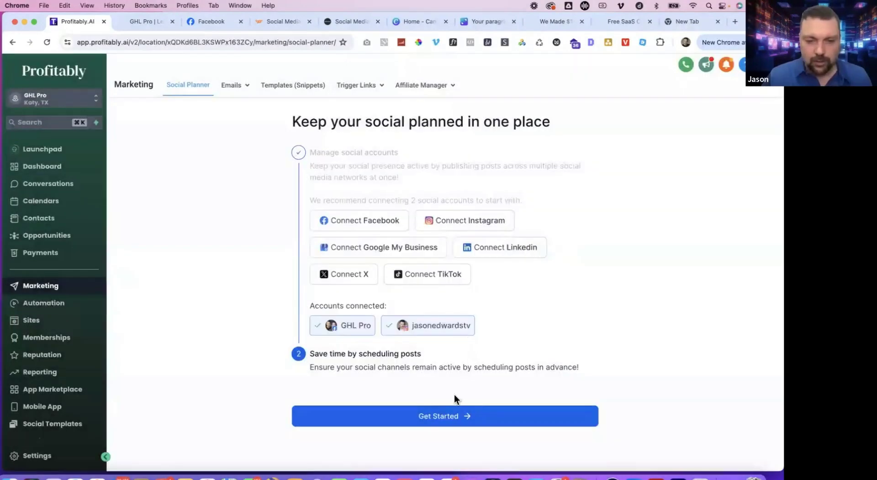
Continue to the planner dashboard and create a new social post for the GHL Pro Facebook page.
click(437, 424)
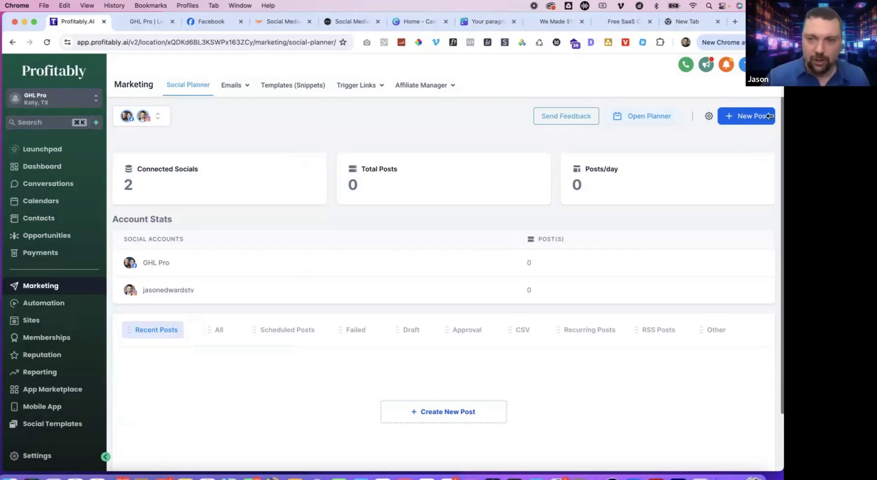
click(733, 122)
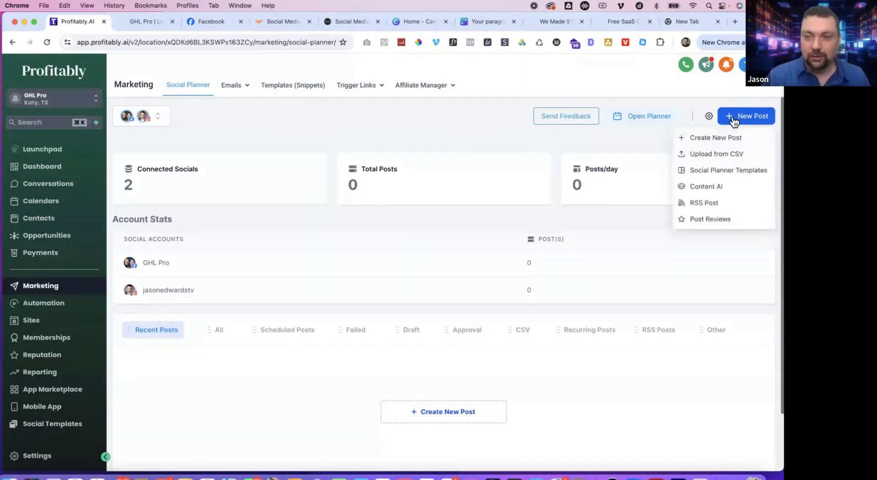
click(699, 143)
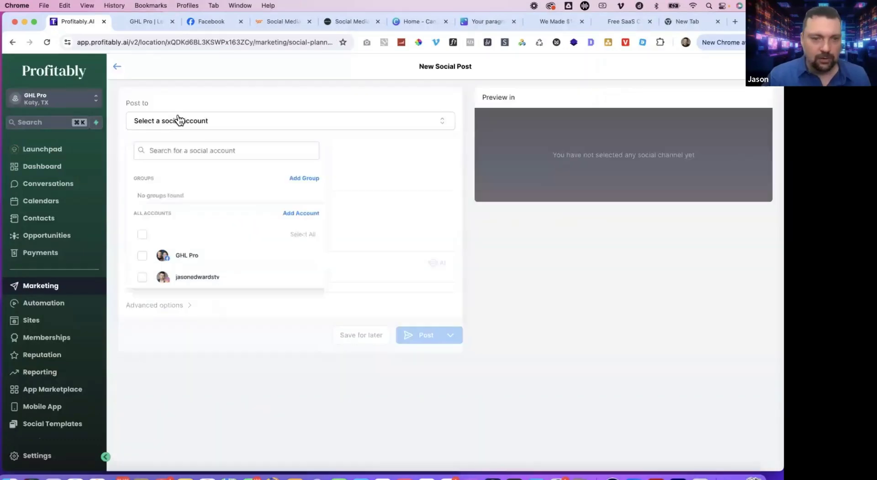
click(142, 255)
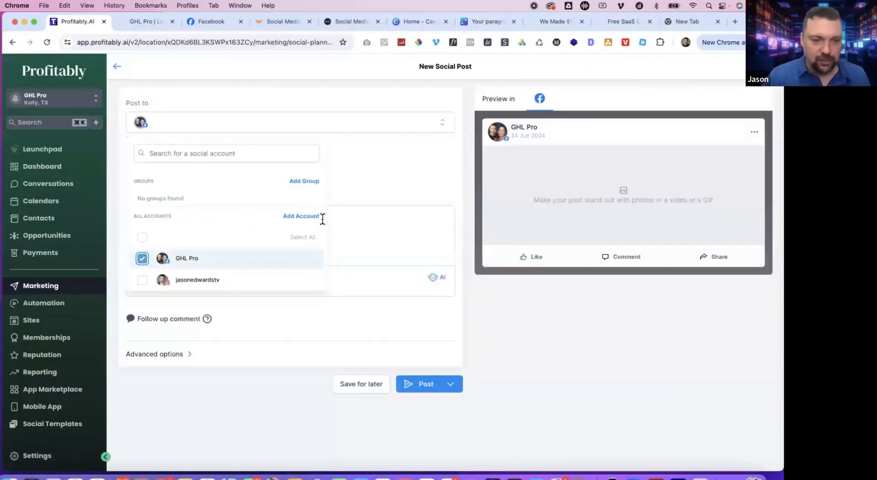
click(359, 184)
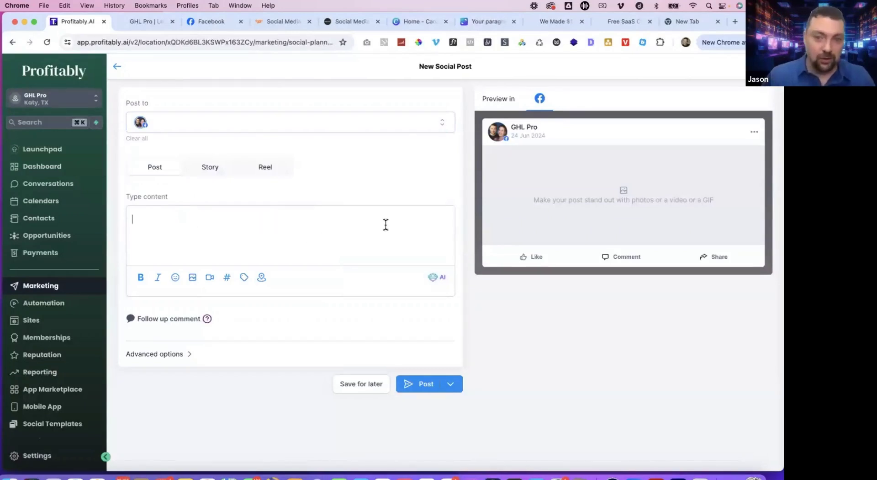
Start AI content generation for the post, with "Write a post about starting your own SaaS" as both title and description.
click(436, 276)
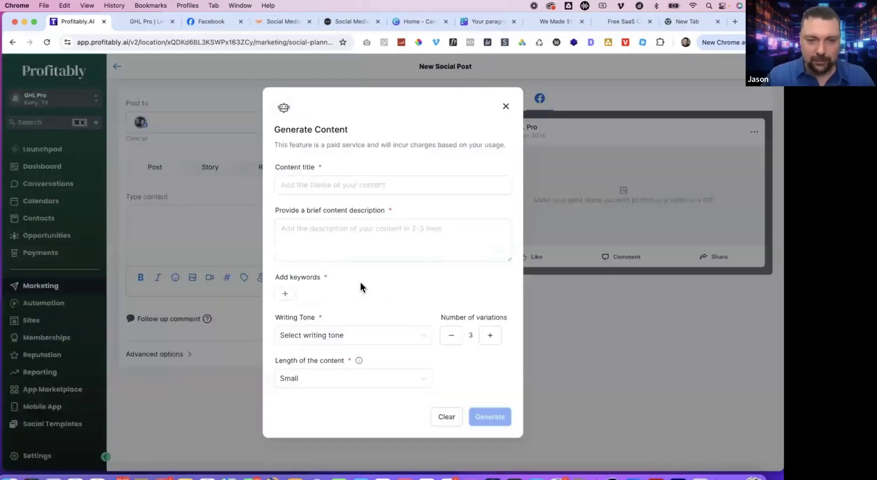
click(324, 187)
text(W)
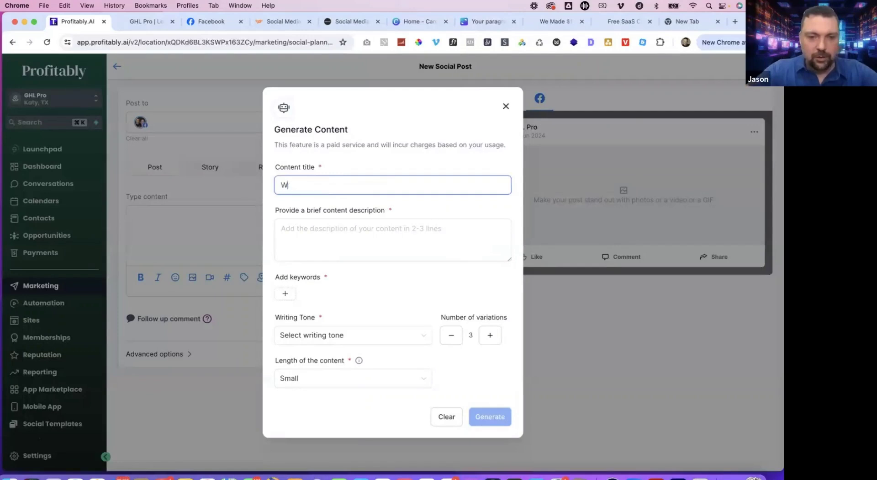
text(rite a post a)
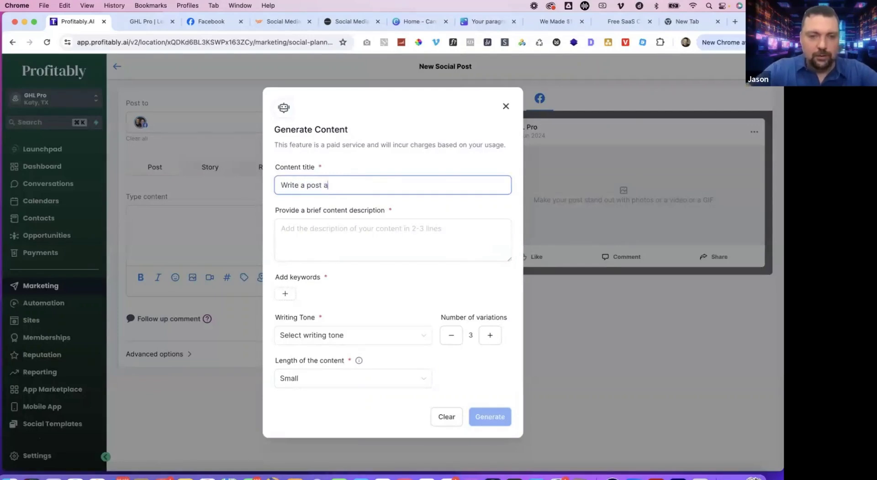
text(bout starting your own )
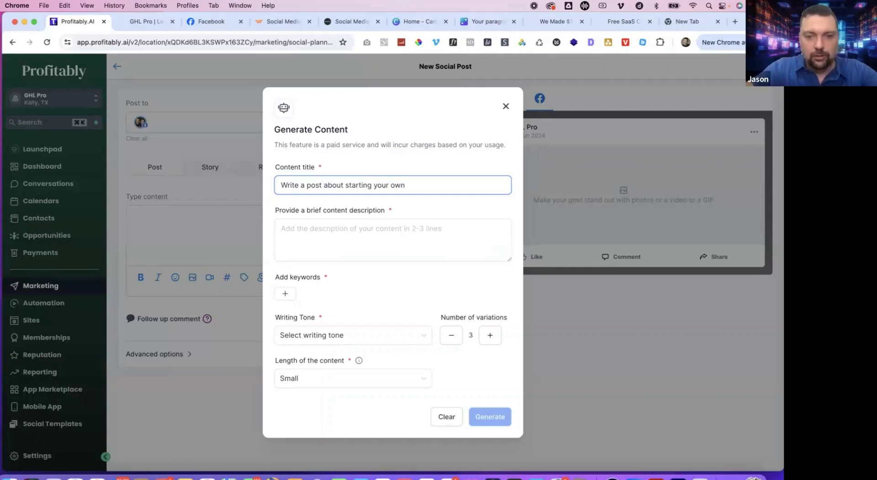
text(SaaS)
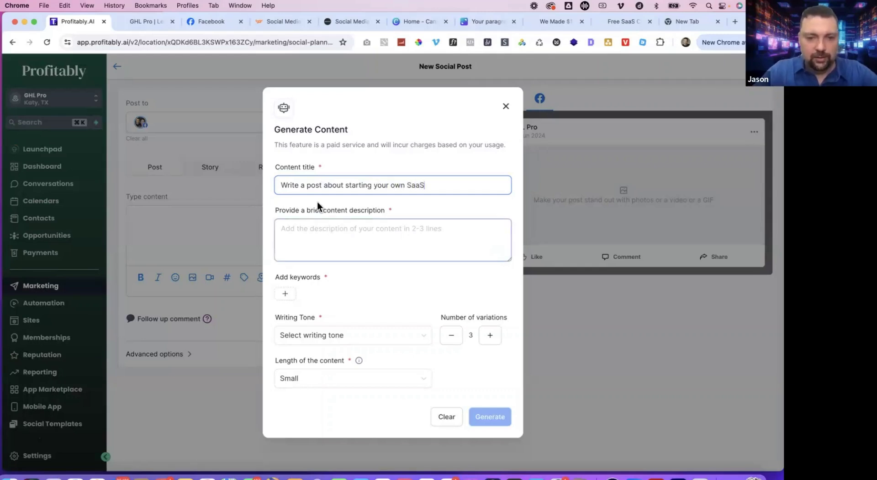
click(347, 240)
text(Write a post about starting your own SaaS)
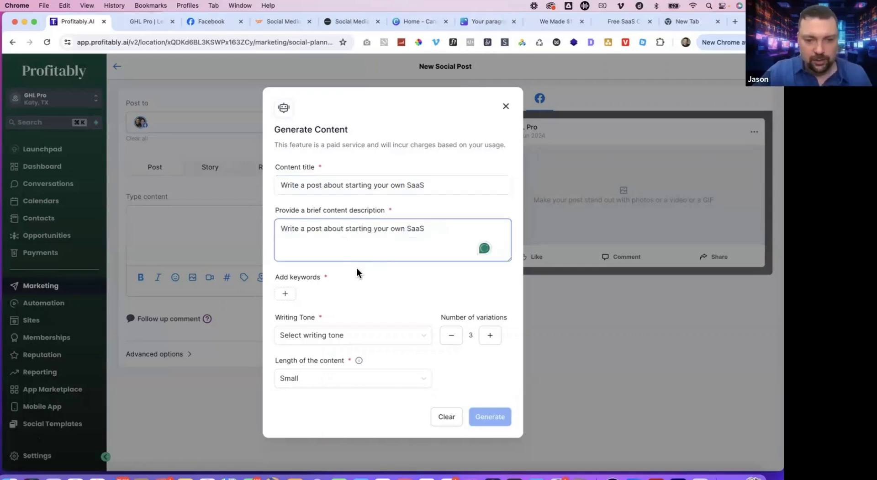
Add the keywords "HighLevel" and "SaaS" to the AI content request.
click(286, 291)
text(HighLevel)
key(Return)
click(333, 292)
text(S)
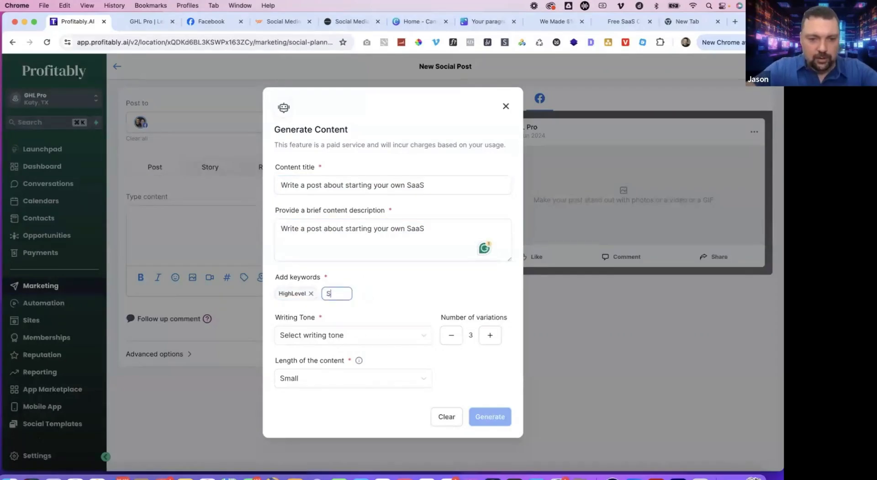
text(aaS)
Generate three variations with an Excited writing tone and Small length, and read through the resulting posts.
click(384, 335)
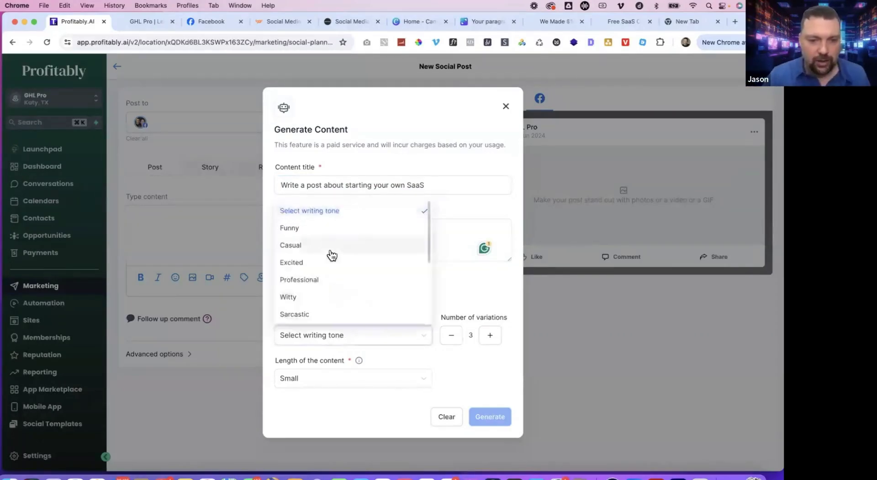
click(315, 263)
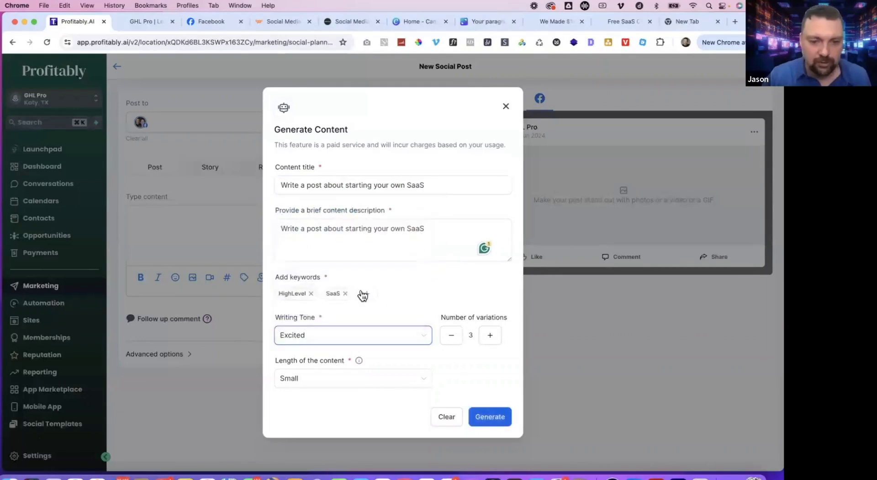
click(319, 380)
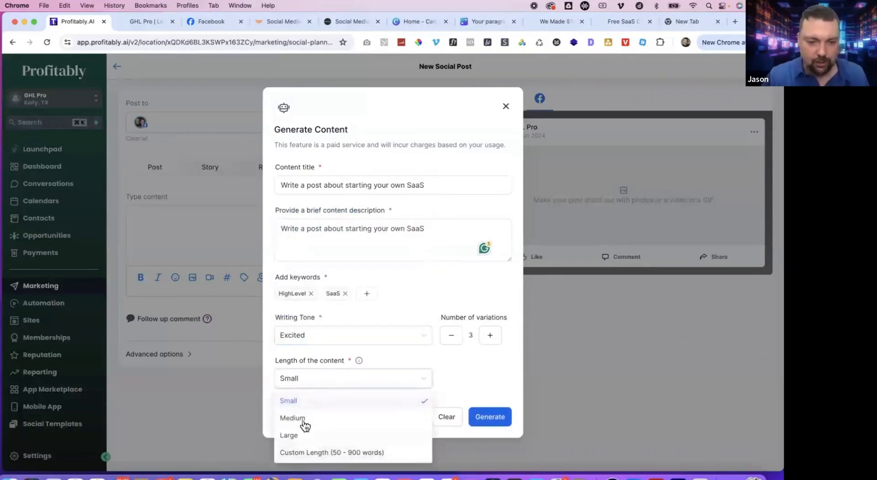
click(393, 307)
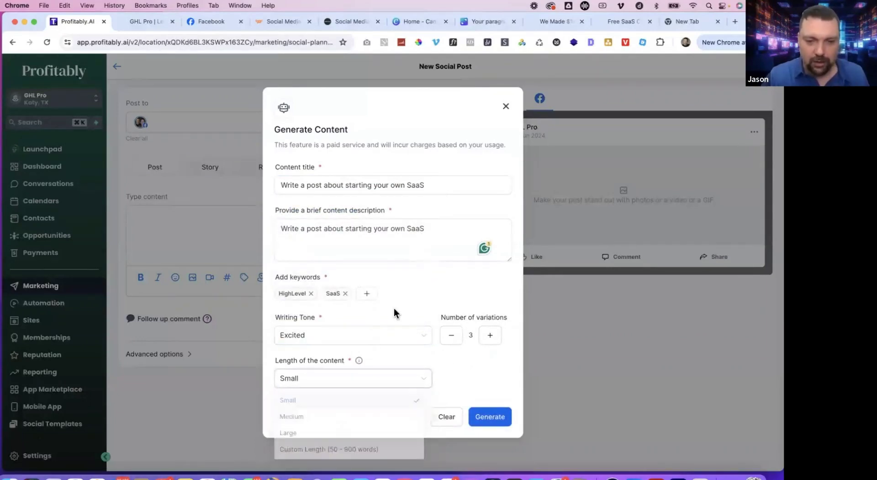
click(490, 421)
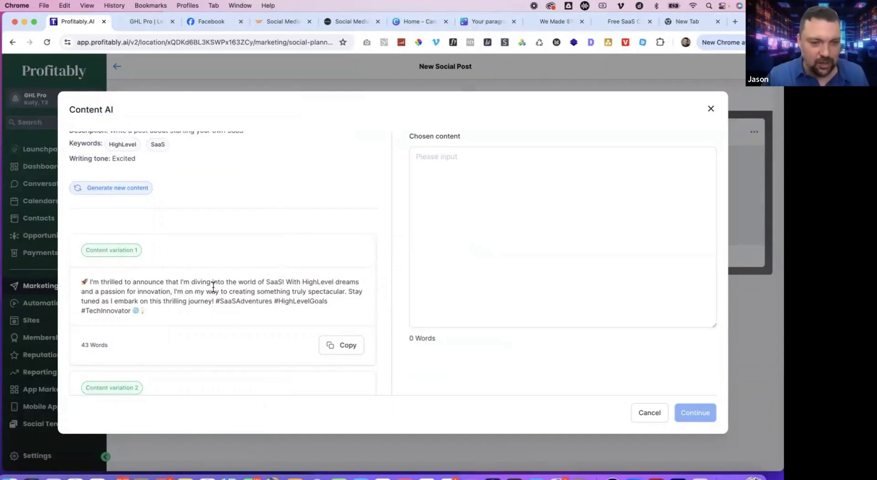
scroll(257, 301, down, 3)
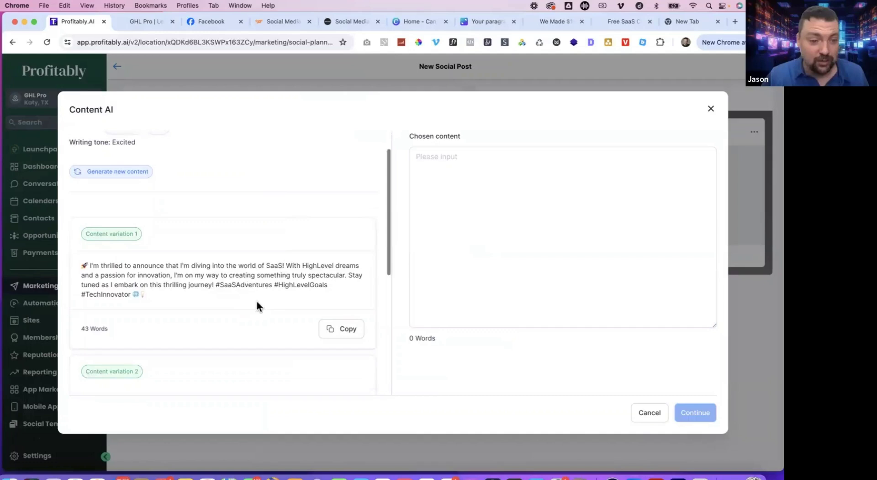
scroll(176, 306, down, 5)
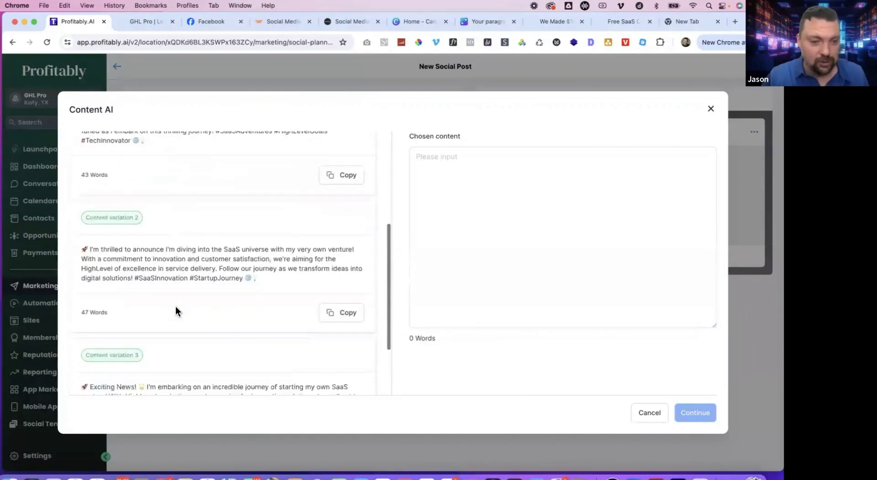
scroll(208, 270, up, 10)
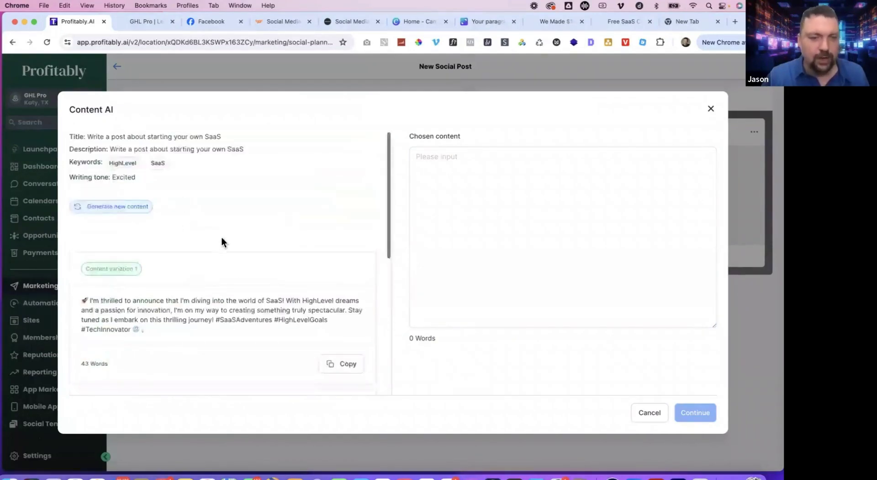
Generate new content with the title and description changed to "Write a post about buying a new home".
click(121, 210)
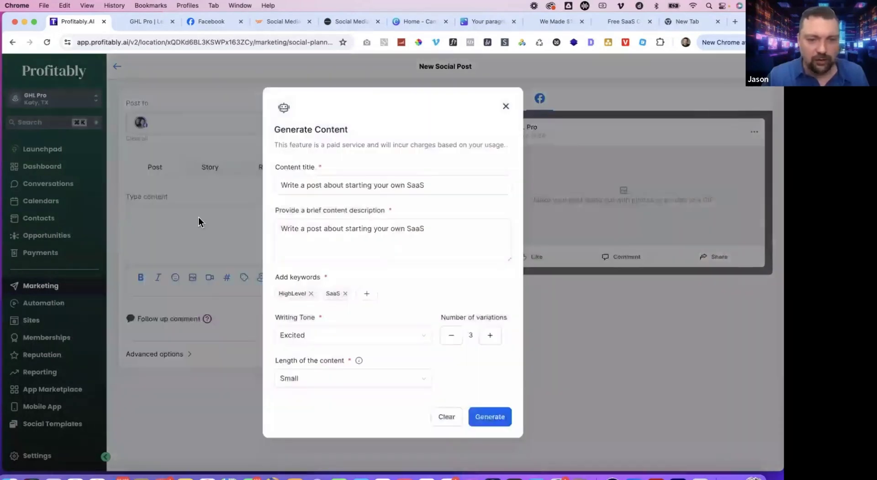
triple_click(386, 184)
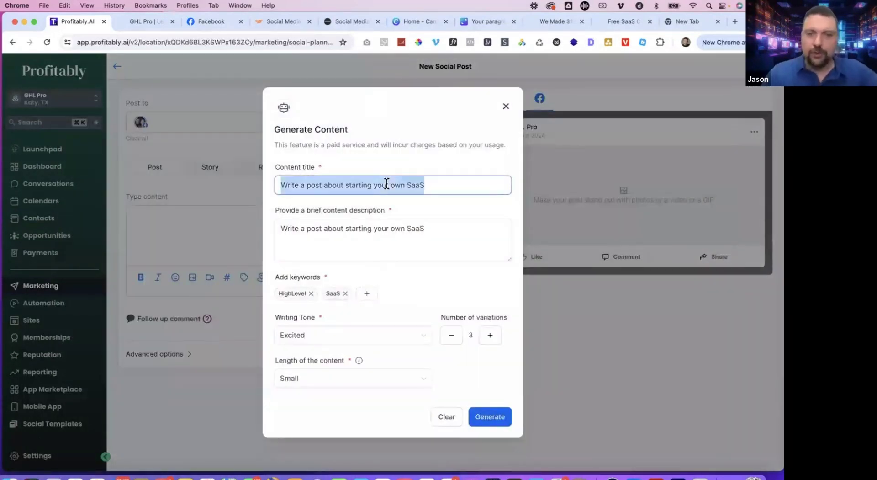
text(Write a post about bu)
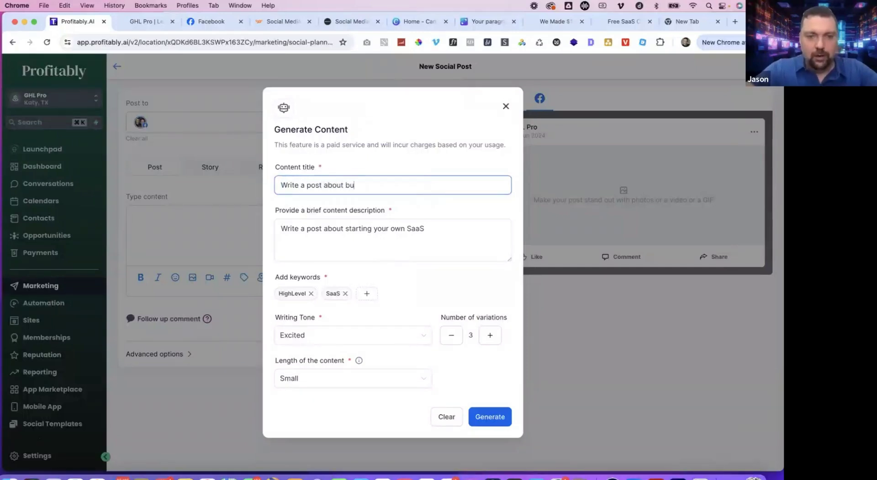
text(ying a new ho)
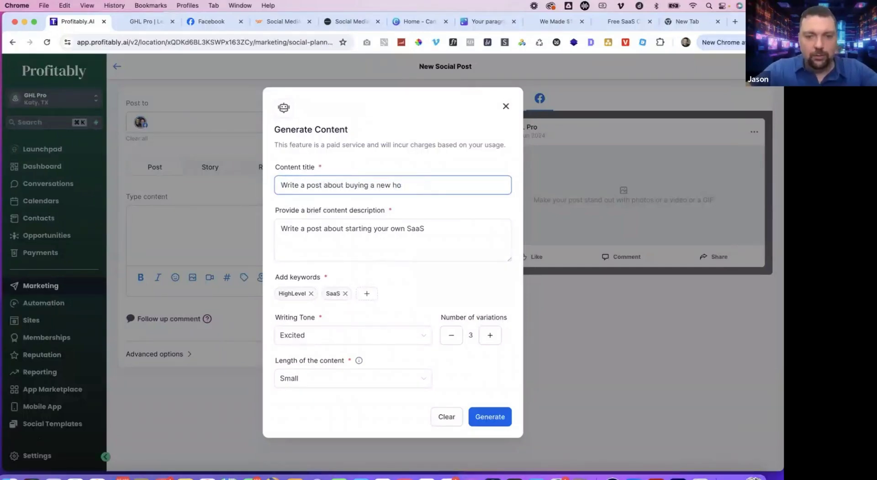
text(me)
click(484, 416)
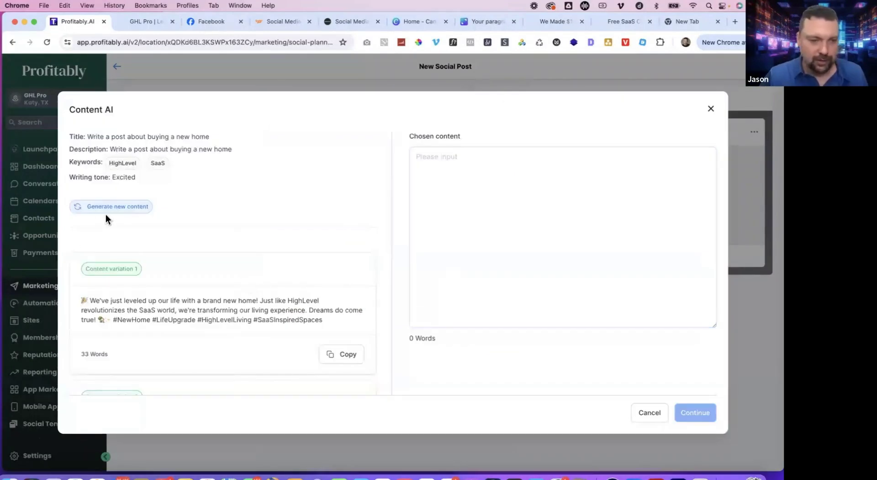
Generate new content with the keywords replaced by "first time homebuyer", "buy a home" and "ABC Realty".
click(105, 206)
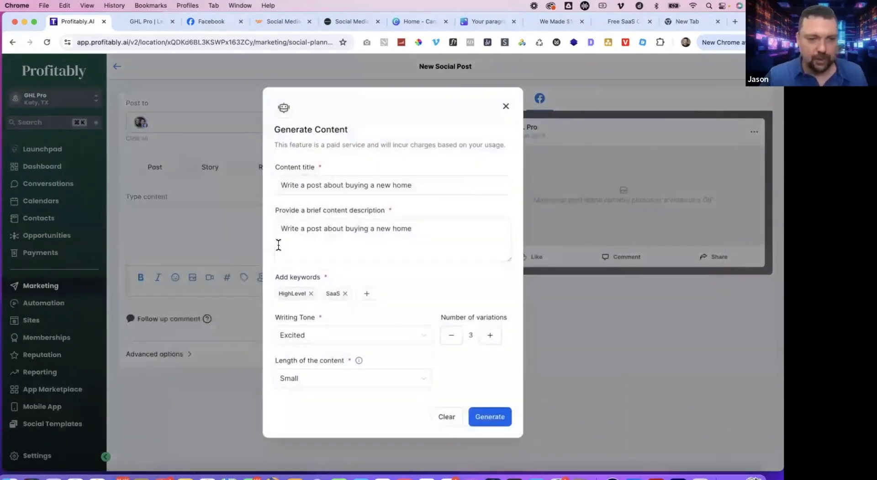
click(313, 296)
click(298, 294)
text(first tim)
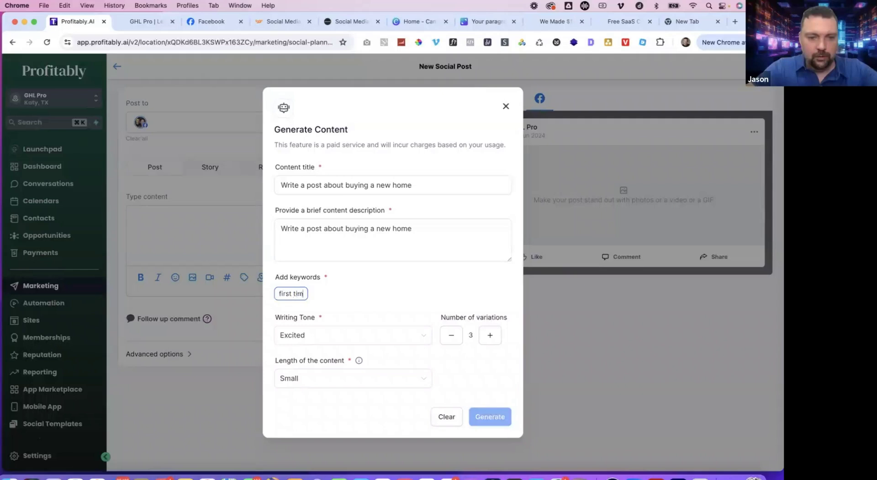
text(e homebuyer)
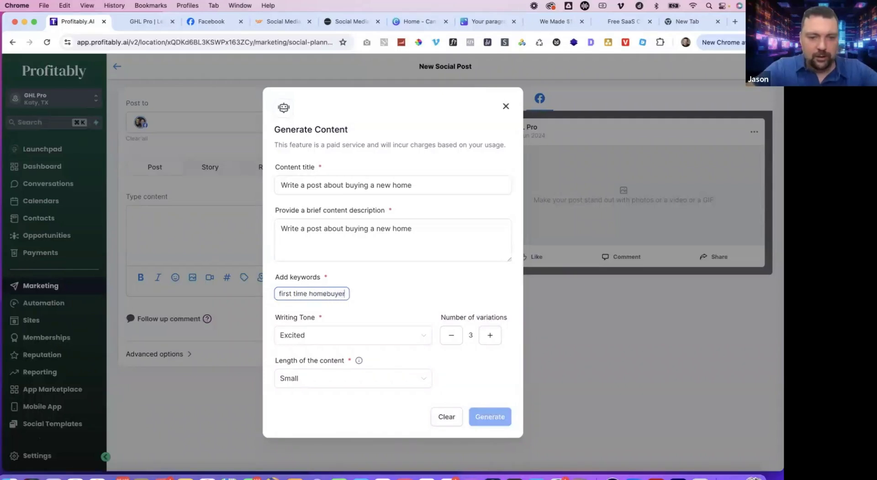
key(Return)
text(buy a home)
key(Return)
text(ABC)
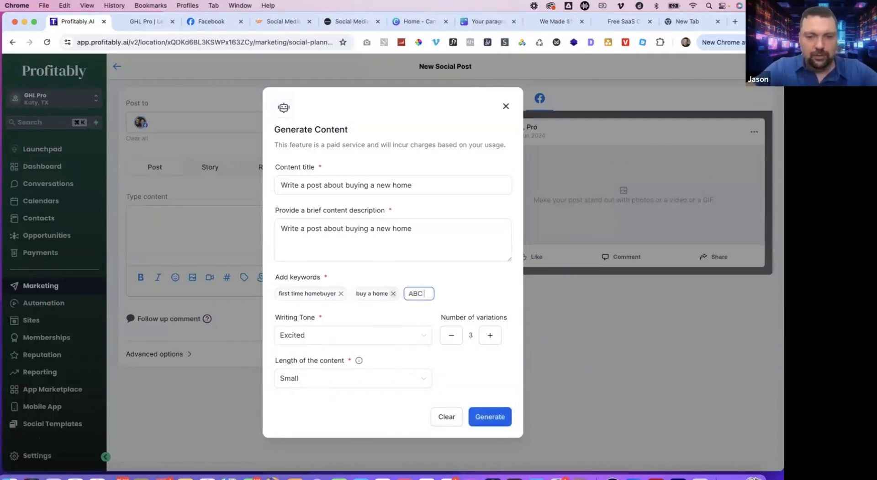
text( Realty)
click(489, 416)
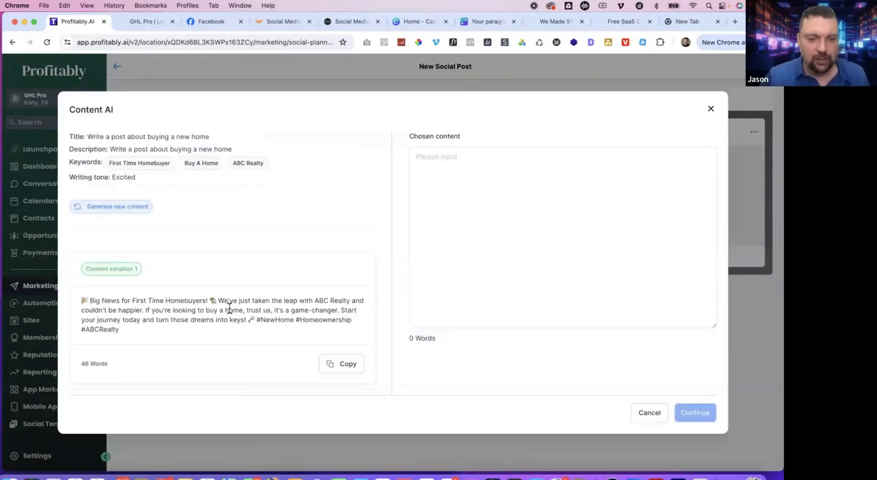
Read through the generated content variations about buying a home with ABC Realty.
scroll(229, 309, down, 1)
scroll(229, 308, down, 1)
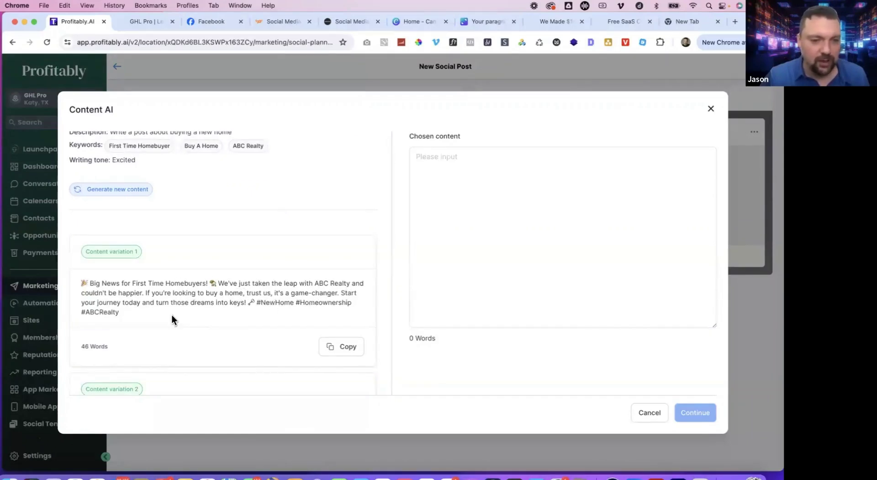
scroll(219, 302, down, 2)
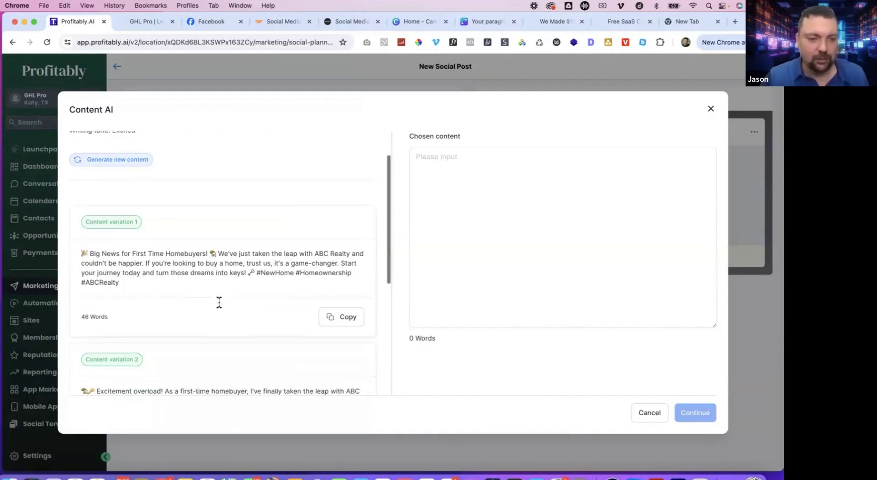
scroll(211, 299, up, 3)
scroll(210, 298, down, 10)
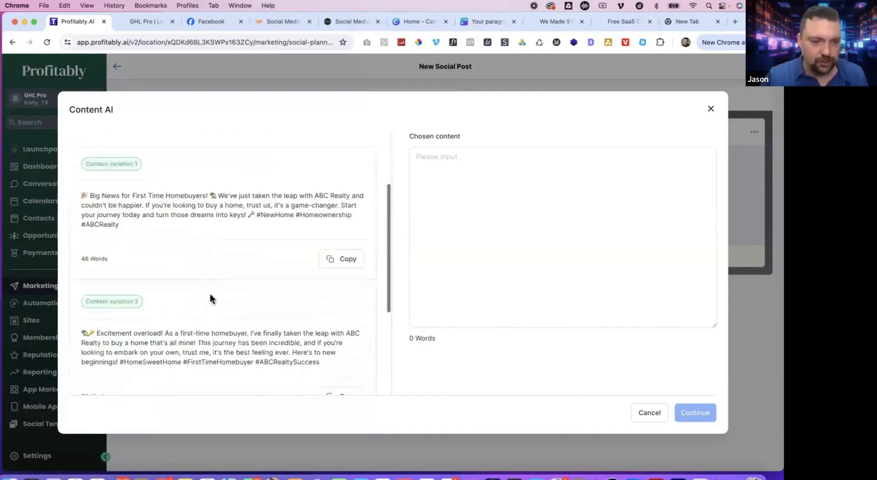
scroll(210, 298, up, 5)
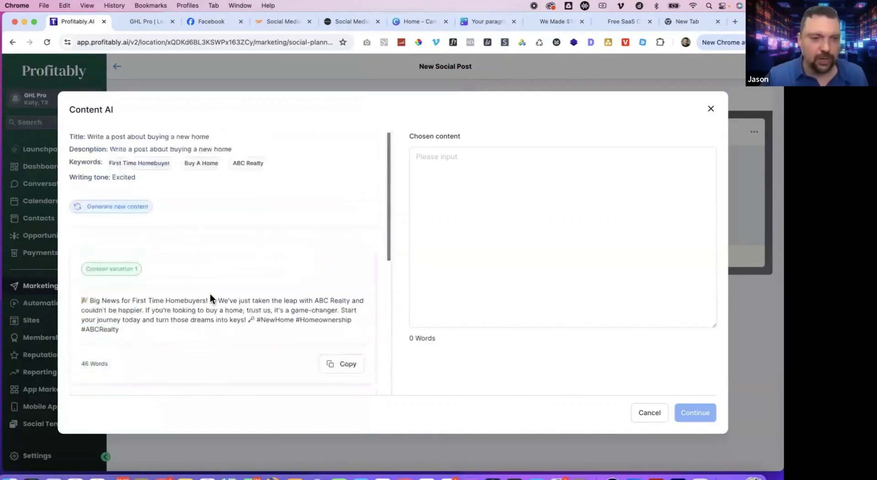
Generate new post content with the writing tone changed to Bold.
click(118, 208)
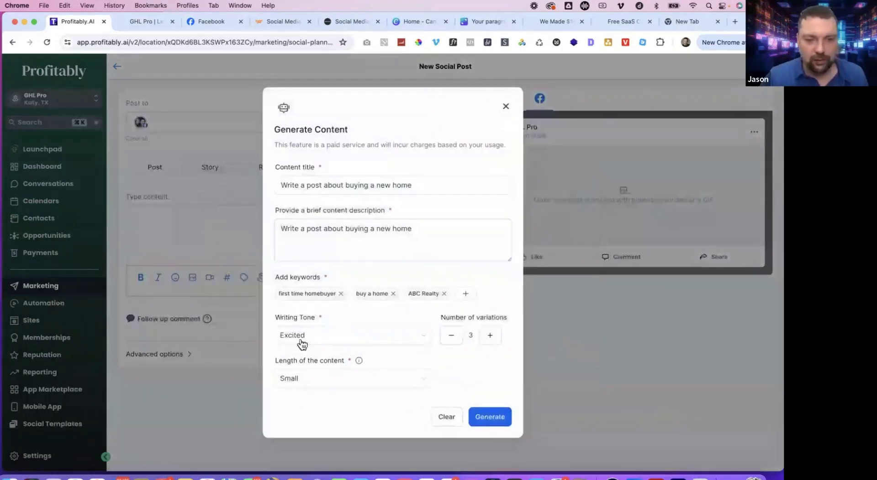
click(300, 340)
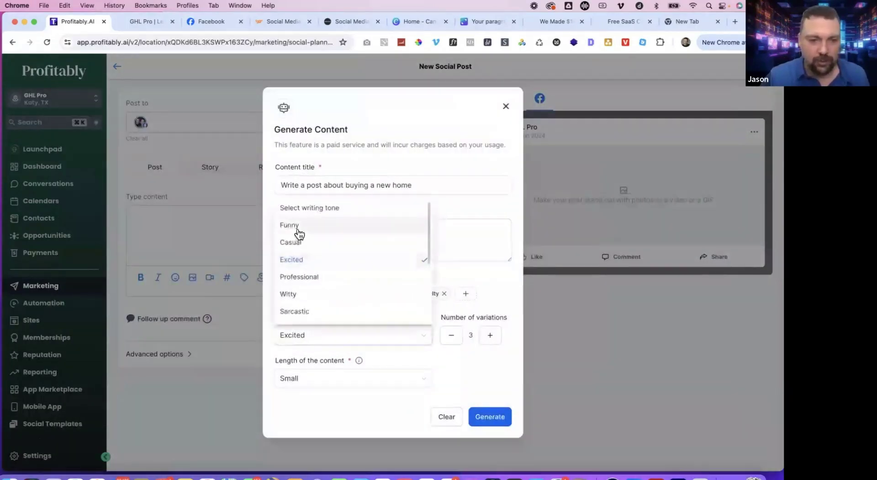
scroll(295, 299, down, 3)
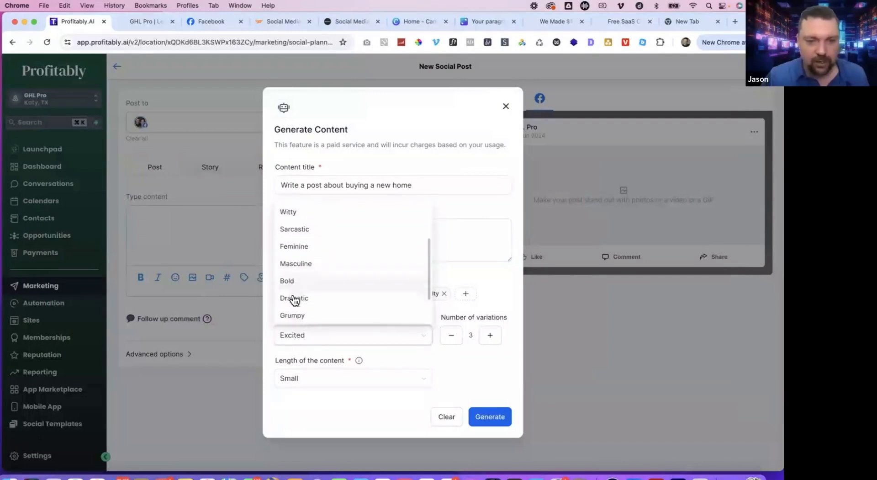
click(297, 256)
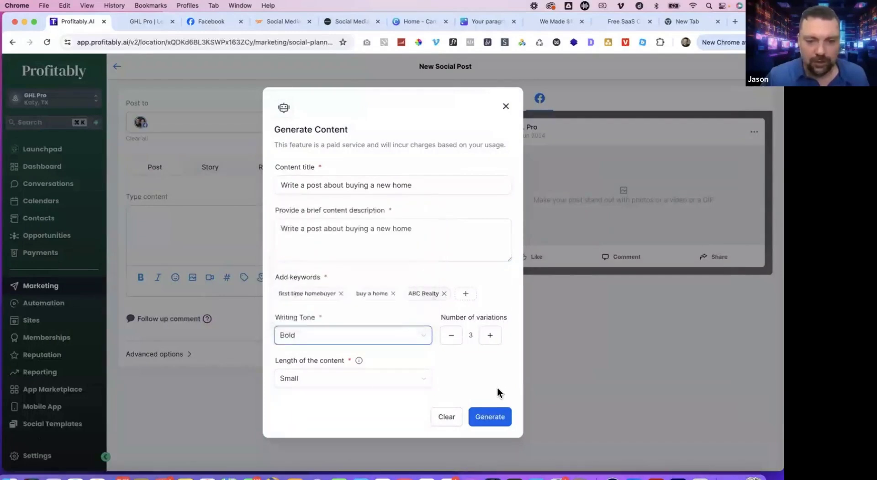
click(489, 416)
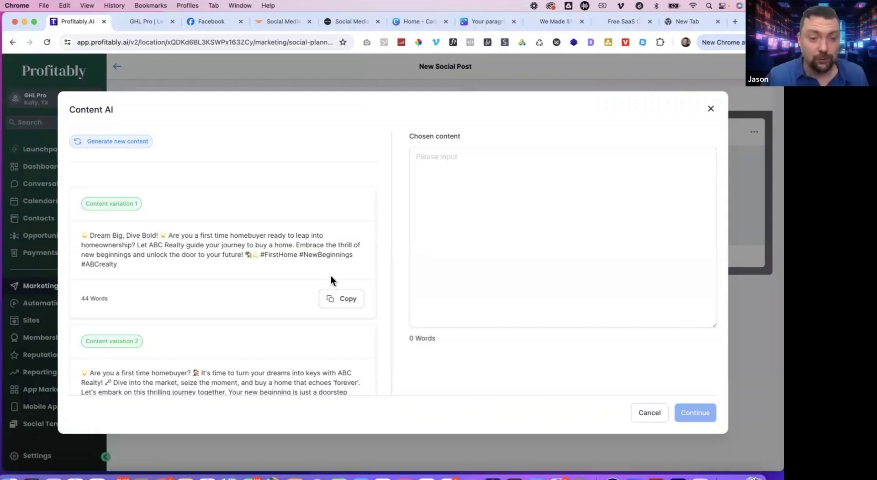
Insert content variation 1 into the social post and expand the post's advanced options.
click(341, 302)
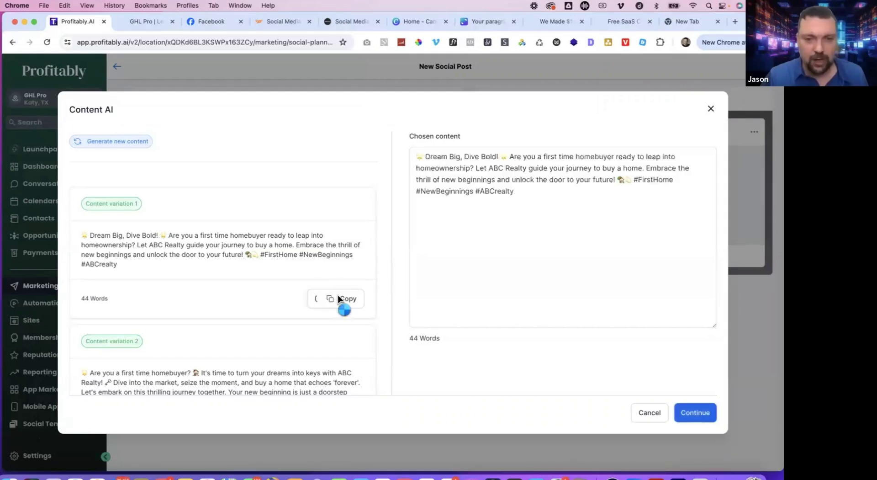
click(703, 407)
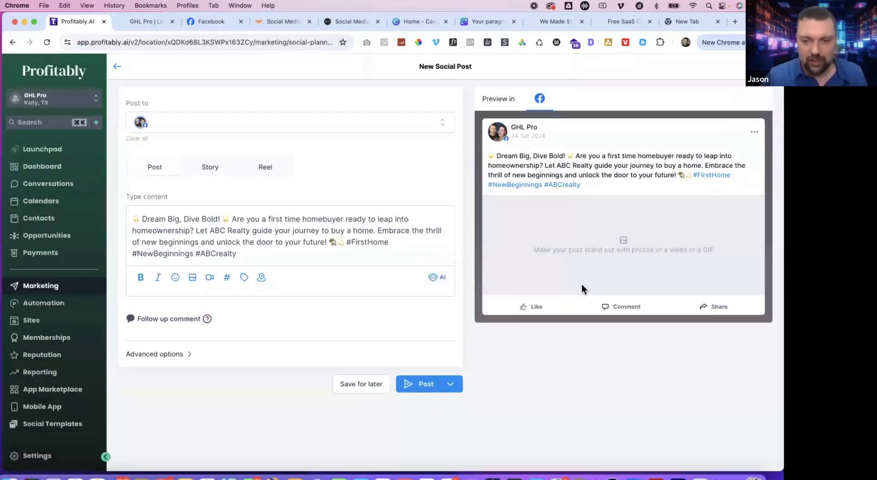
click(168, 353)
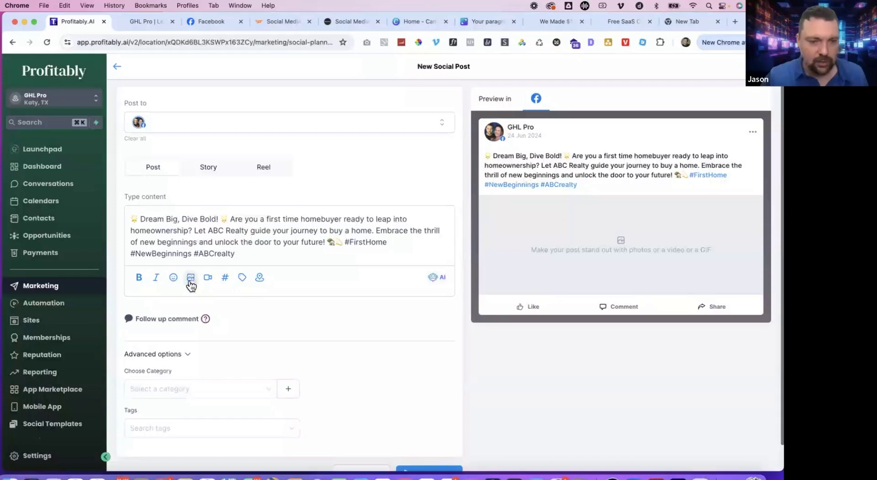
Generate three AI image variations for the post in the Colorful style, described as "A couple buying a new home".
click(191, 279)
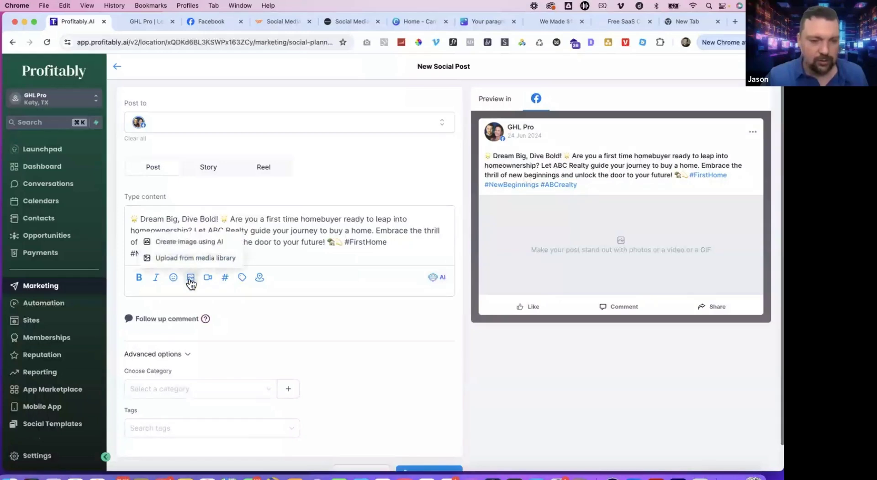
click(184, 246)
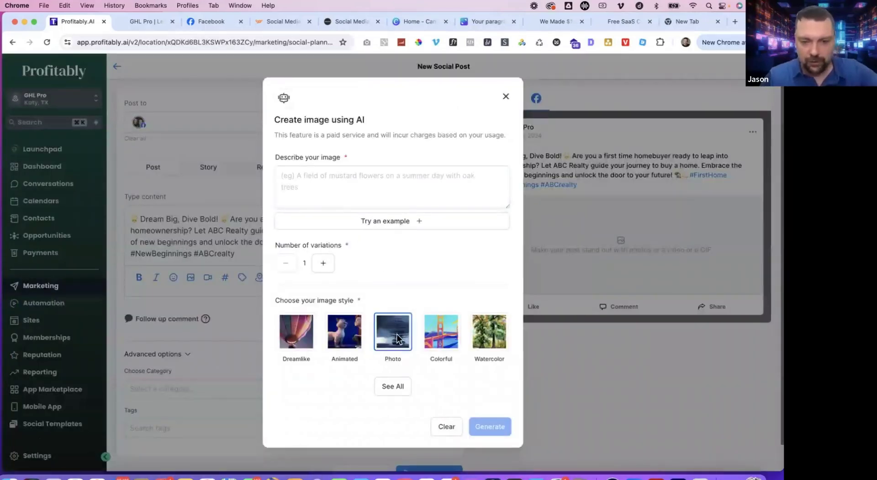
click(402, 169)
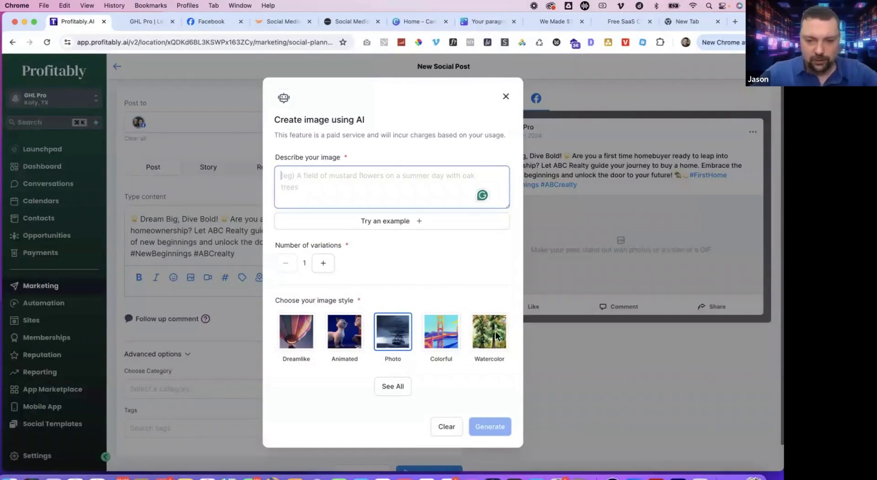
click(446, 333)
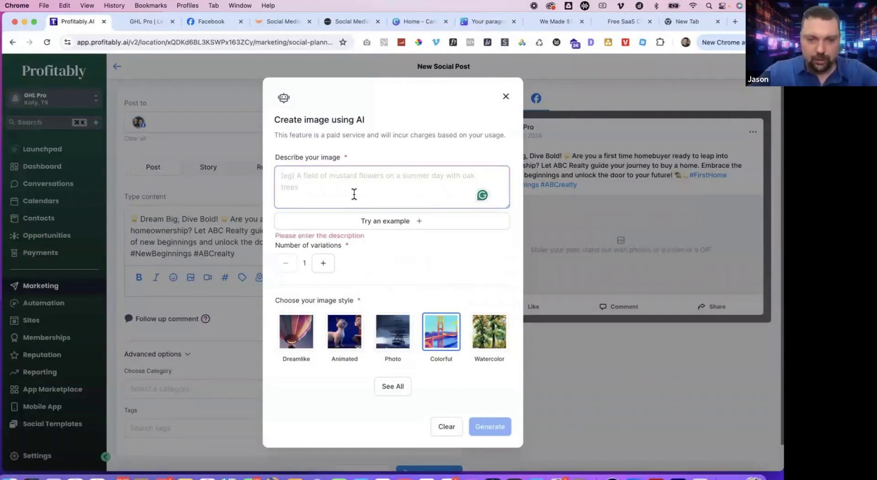
click(327, 186)
text(A couple buying a new hom)
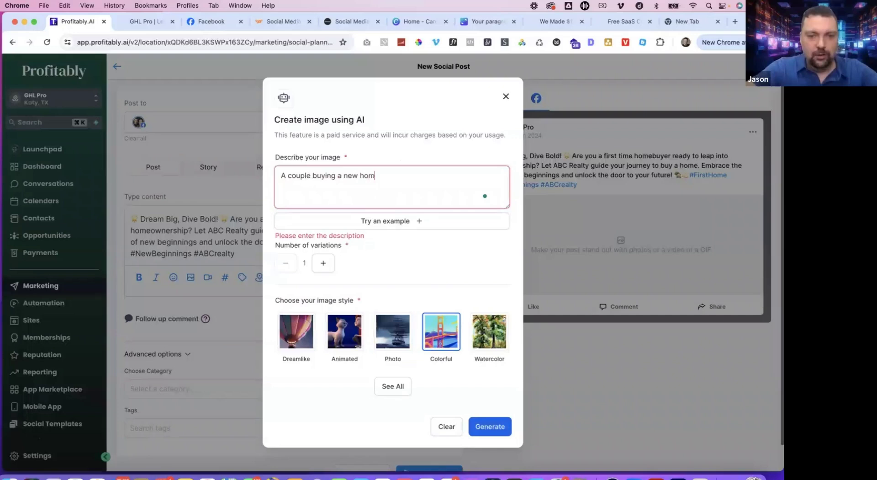
text(e)
click(322, 263)
click(323, 263)
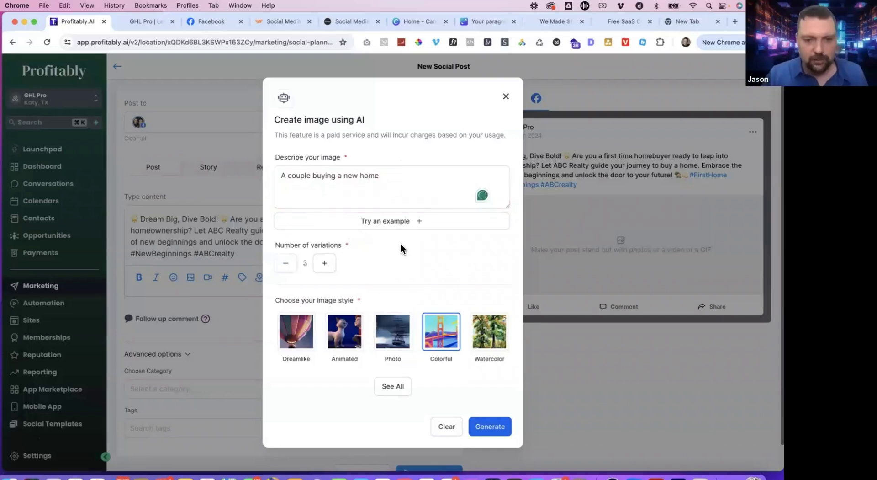
click(489, 429)
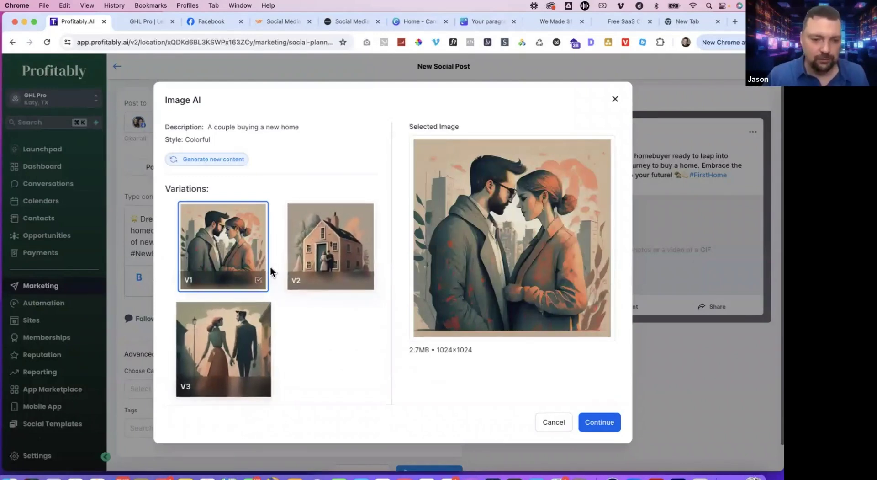
Regenerate the images in the Dreamlike style with the description "A happy couple buying a new home", and preview variations V2 and V3.
click(207, 160)
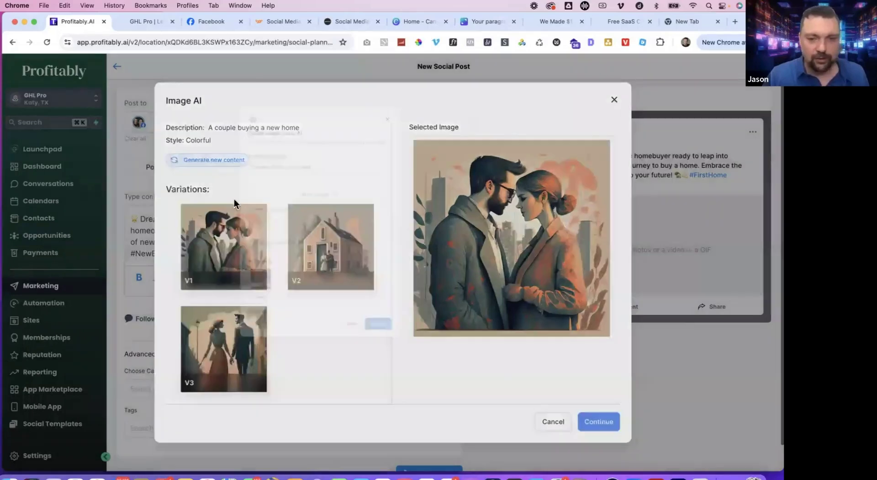
click(300, 364)
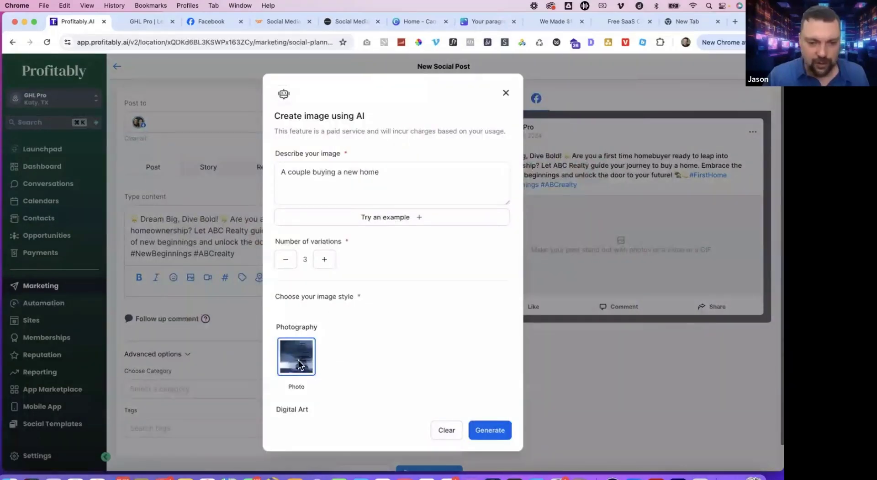
scroll(302, 397, down, 5)
click(296, 250)
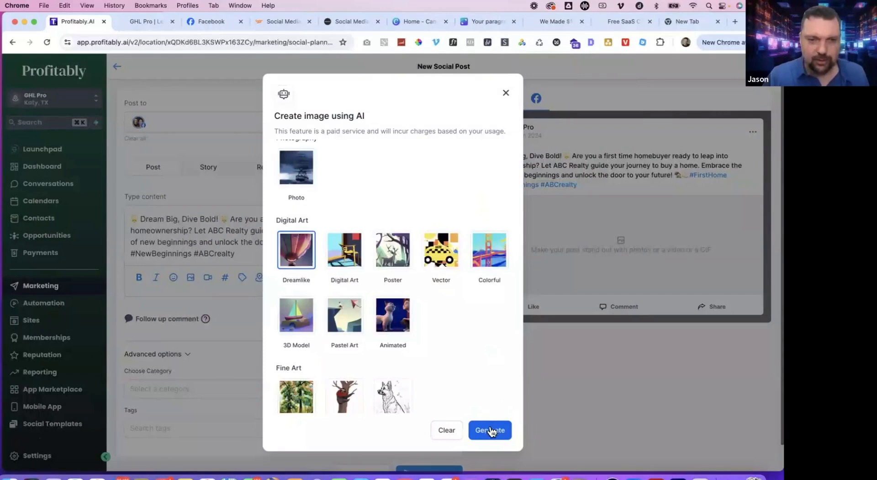
scroll(455, 301, up, 5)
click(288, 172)
text(hap)
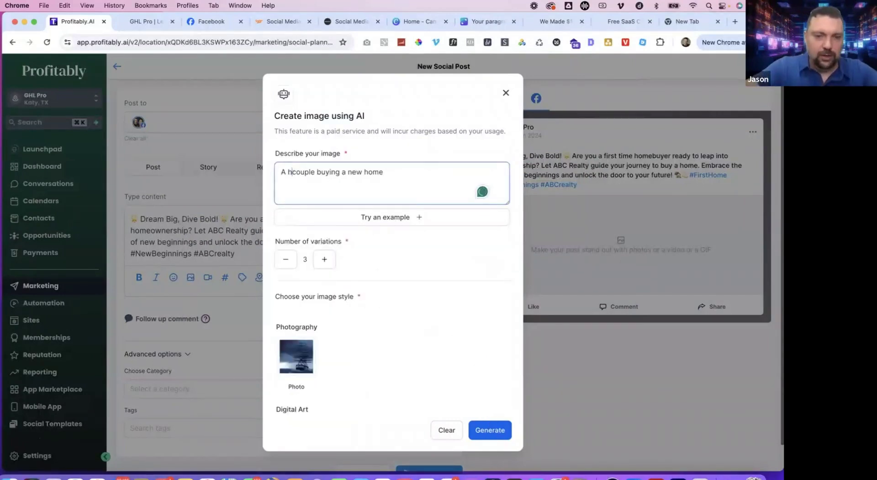
text(py)
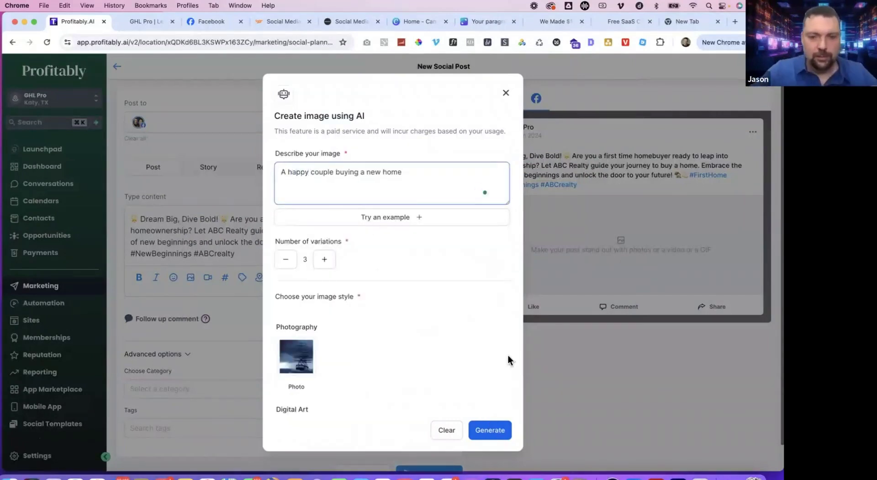
click(488, 421)
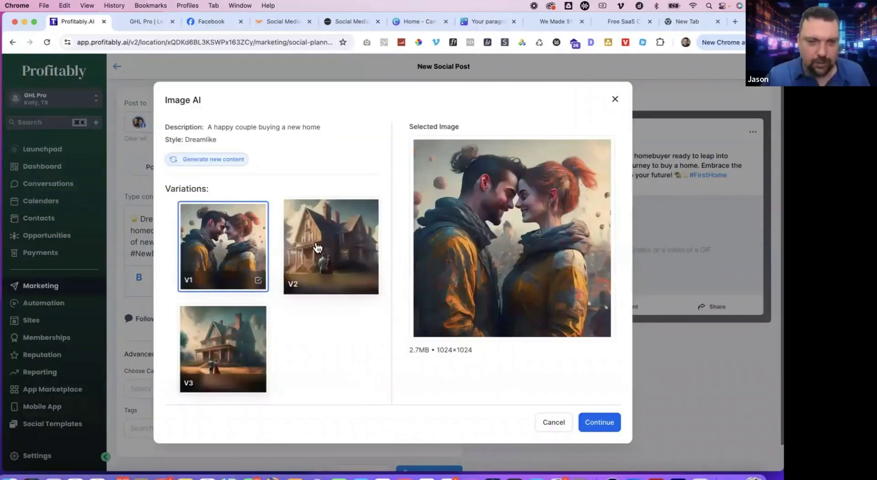
click(315, 249)
click(234, 343)
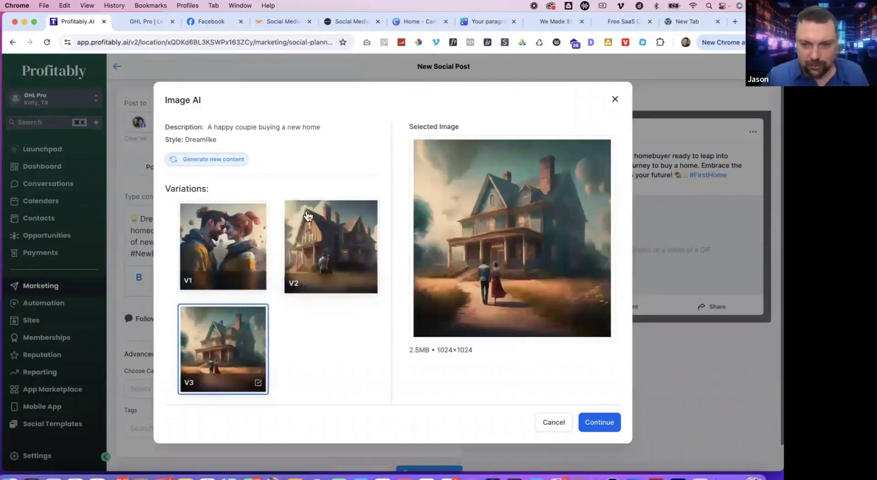
Regenerate the images in the Animated style and select variation V3.
click(224, 159)
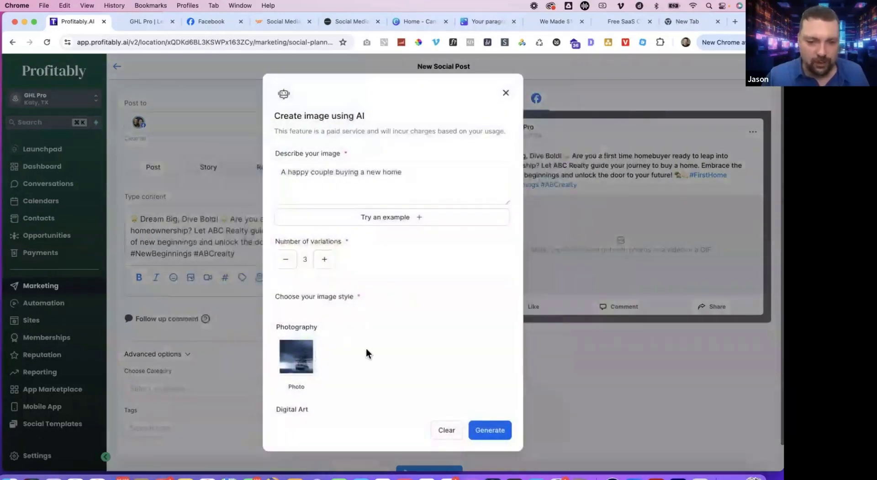
scroll(398, 347, down, 5)
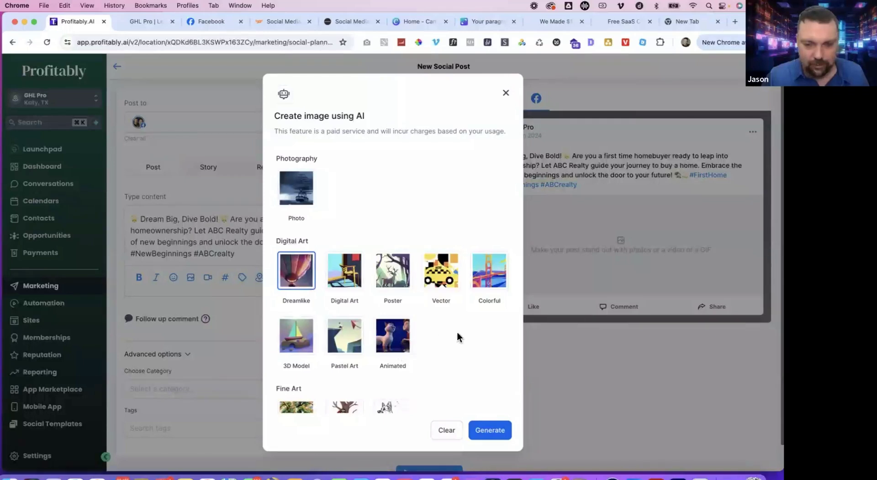
click(399, 348)
click(496, 434)
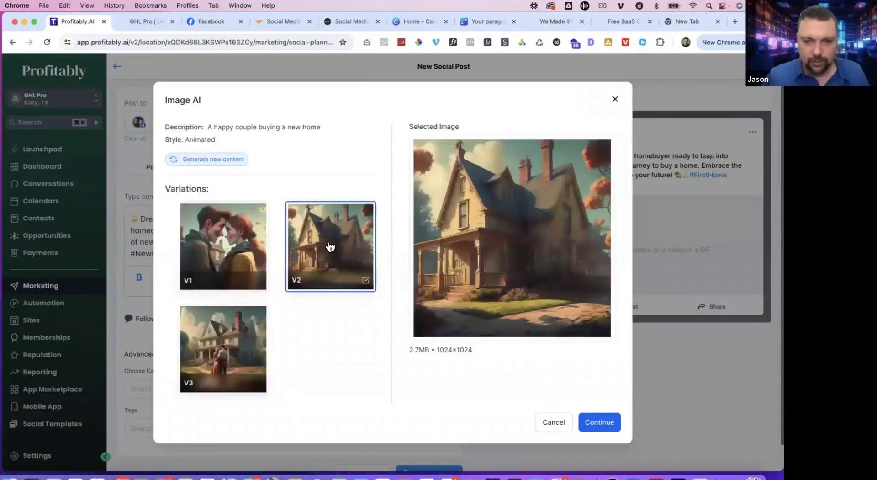
click(243, 330)
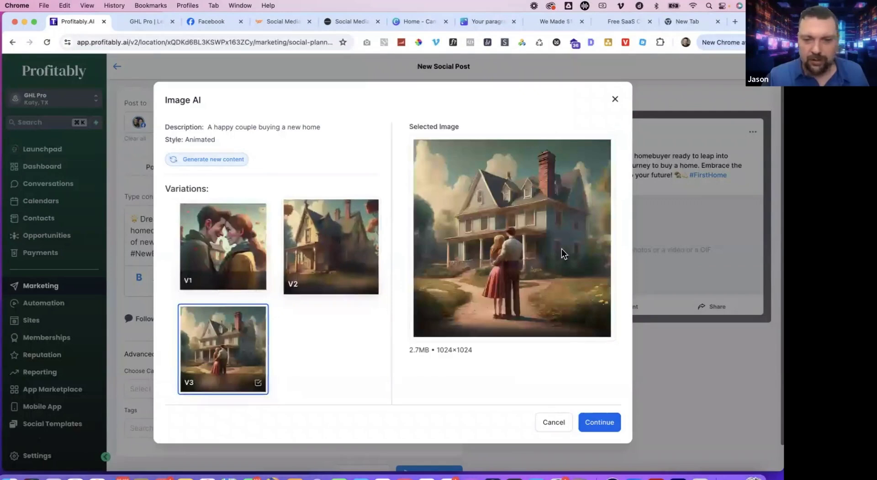
Attach the selected Animated-style image V3 to the social post and collapse the advanced options.
mouse_move(565, 252)
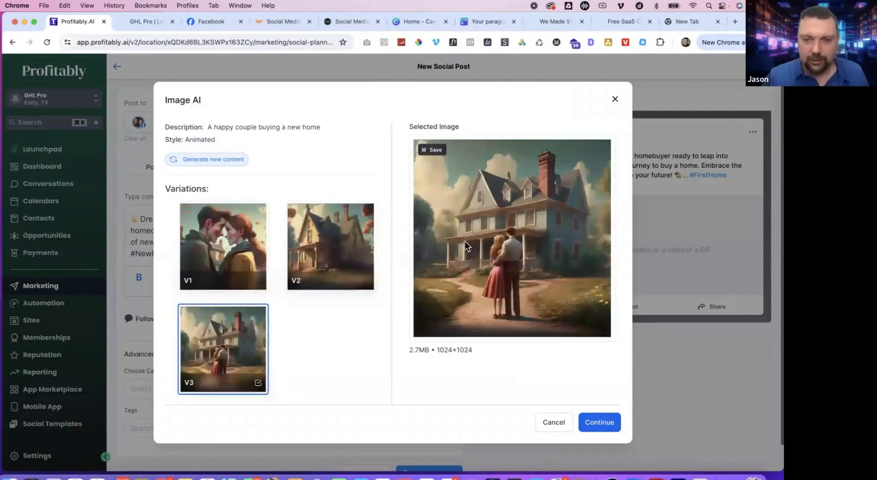
click(599, 424)
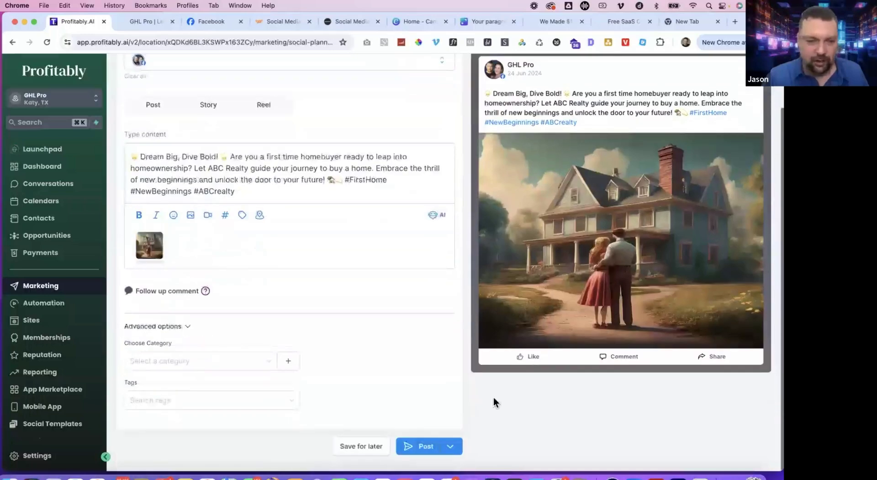
scroll(493, 396, up, 2)
scroll(319, 352, down, 2)
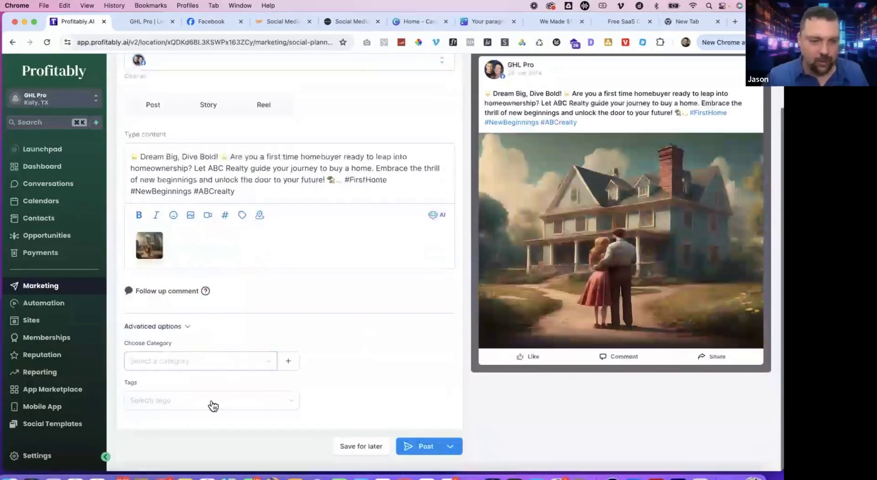
click(192, 405)
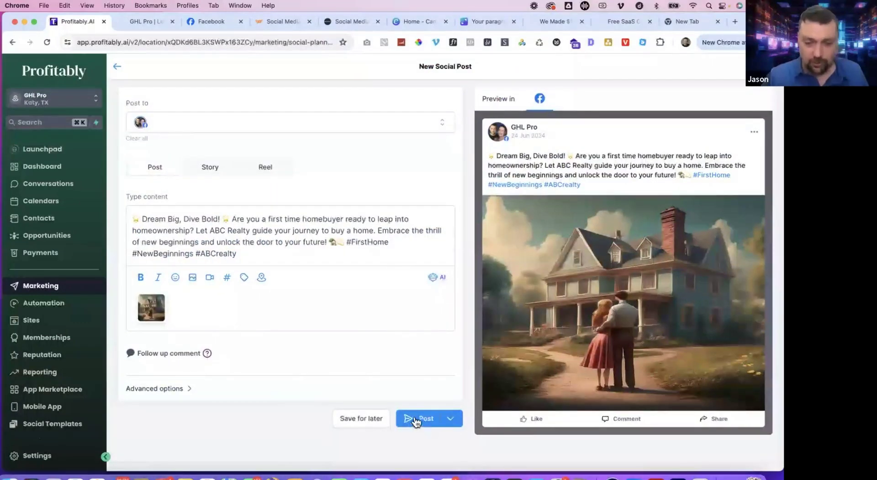
Schedule the post for June 25, 2024 at 02:44 PM.
click(455, 421)
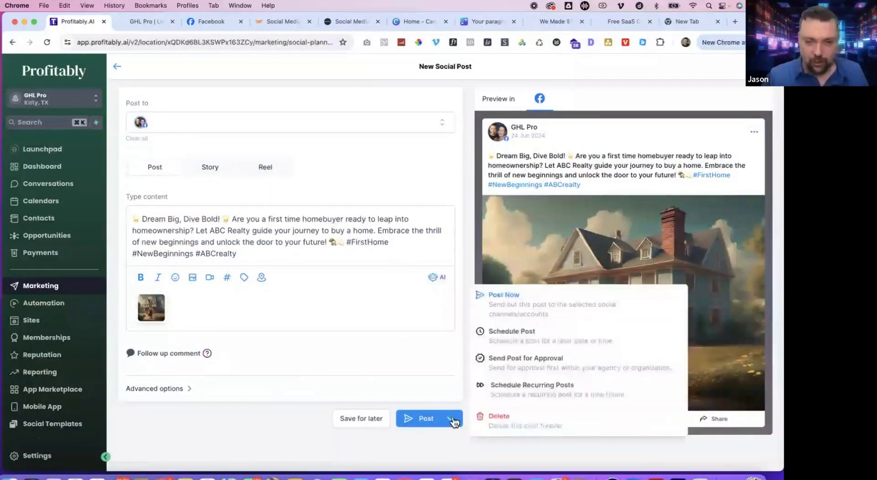
click(503, 337)
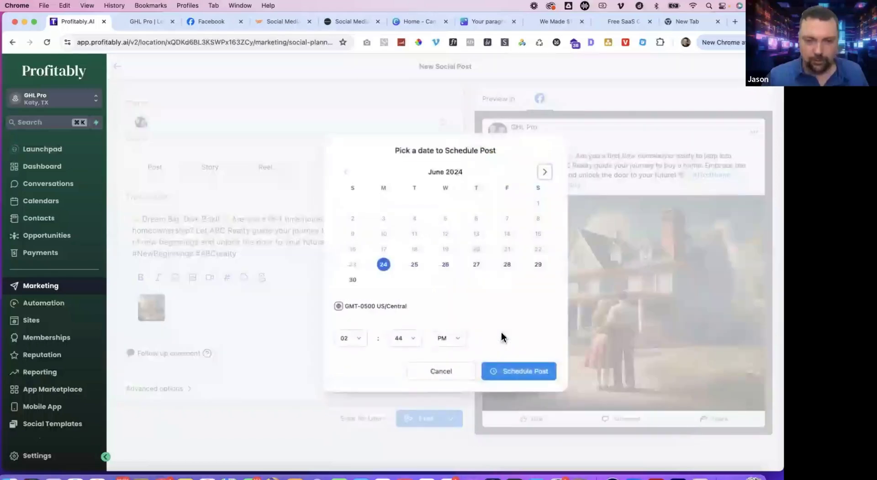
click(355, 339)
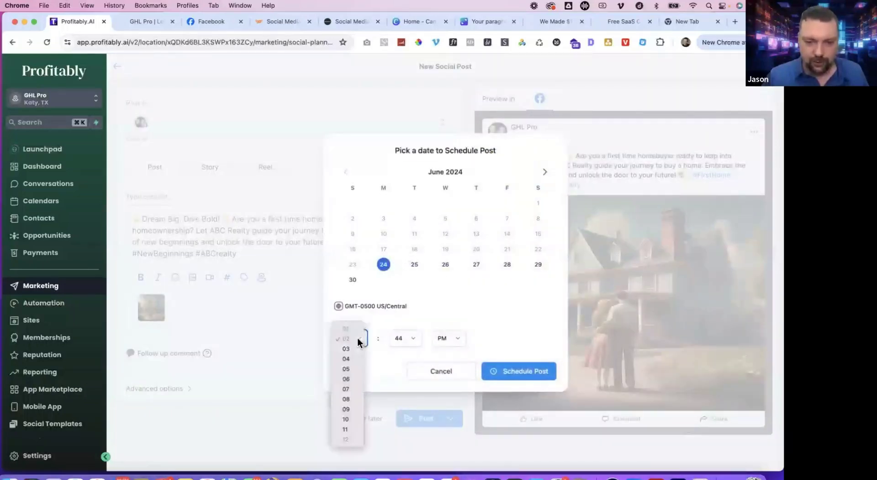
click(416, 264)
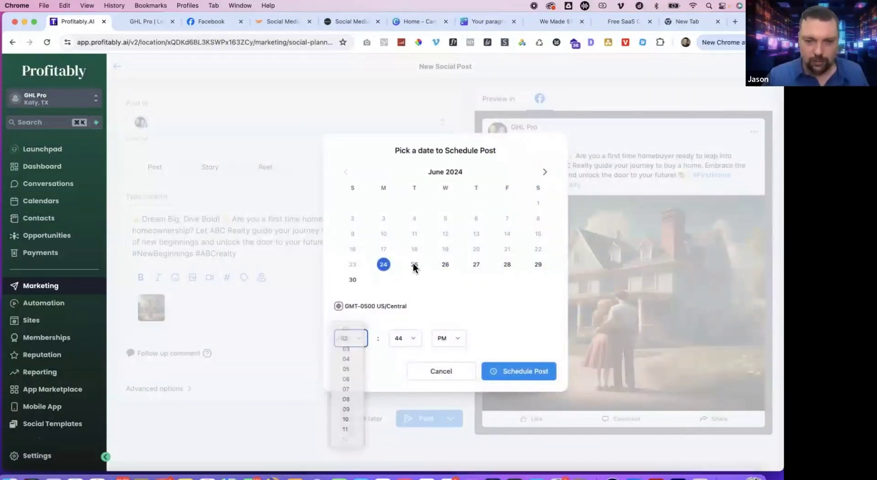
click(521, 372)
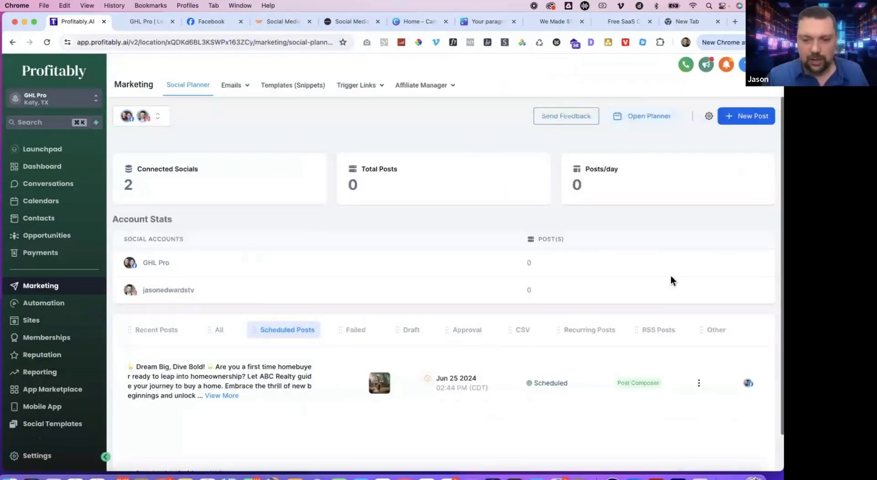
Open the planner calendar and move the scheduled post from June 25 to June 27.
click(635, 123)
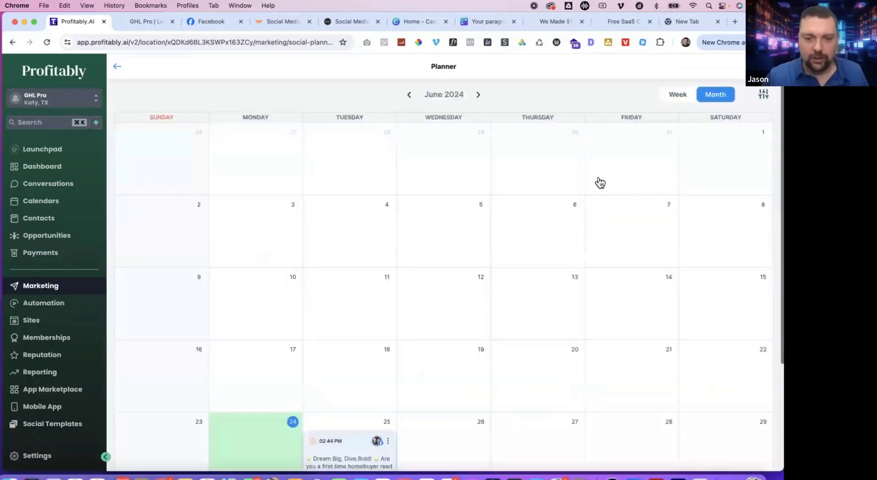
scroll(479, 247, down, 3)
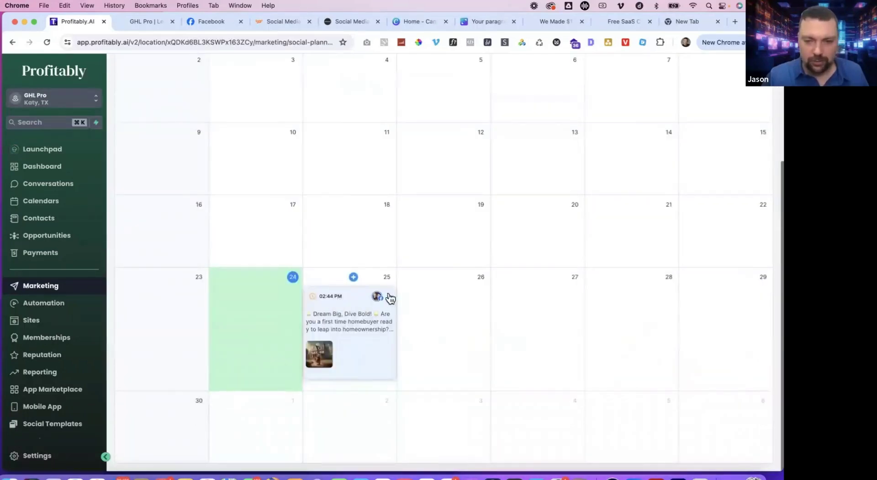
drag(388, 299, 537, 305)
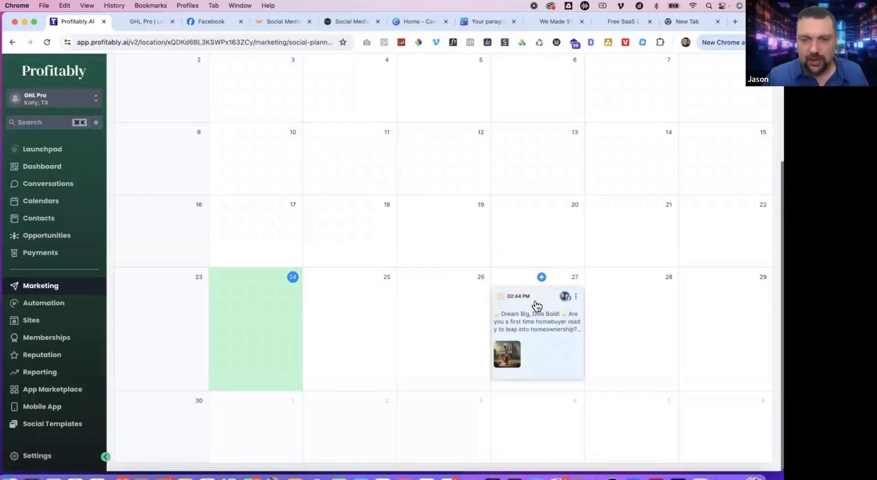
Clone the June 27 post and schedule the copy for July 3, 2024 at 02:45 PM.
click(577, 297)
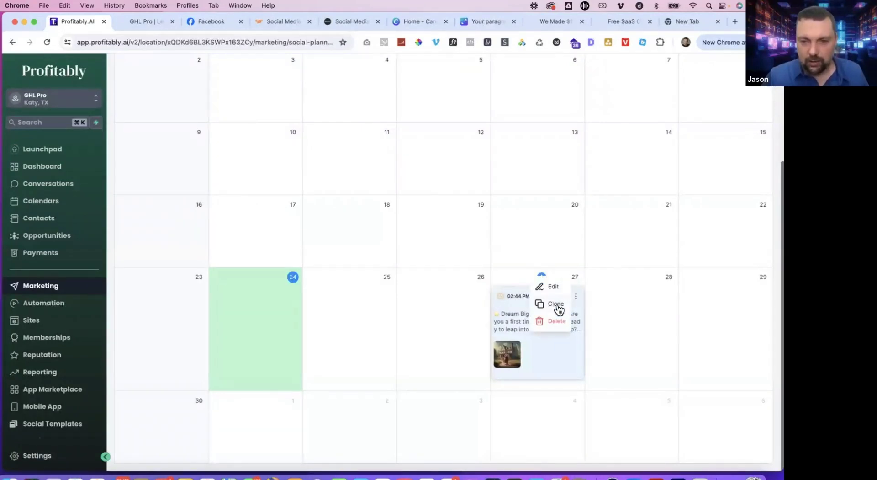
click(556, 303)
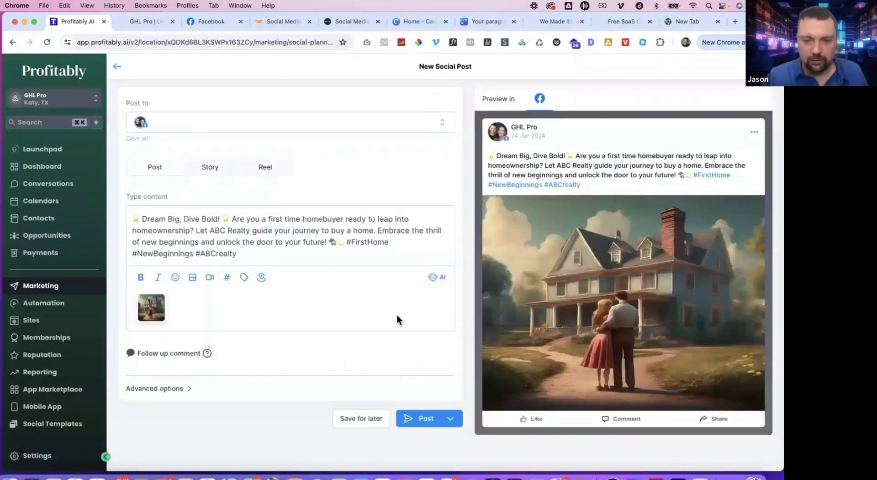
click(454, 422)
click(520, 331)
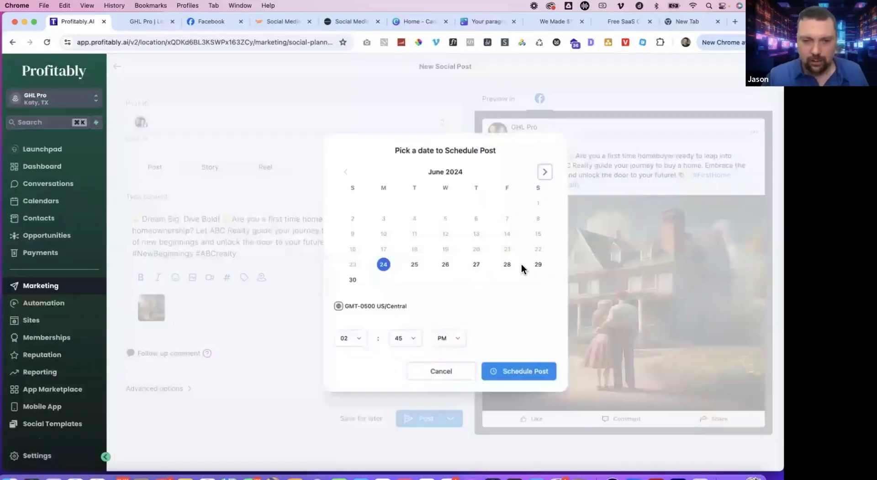
click(544, 172)
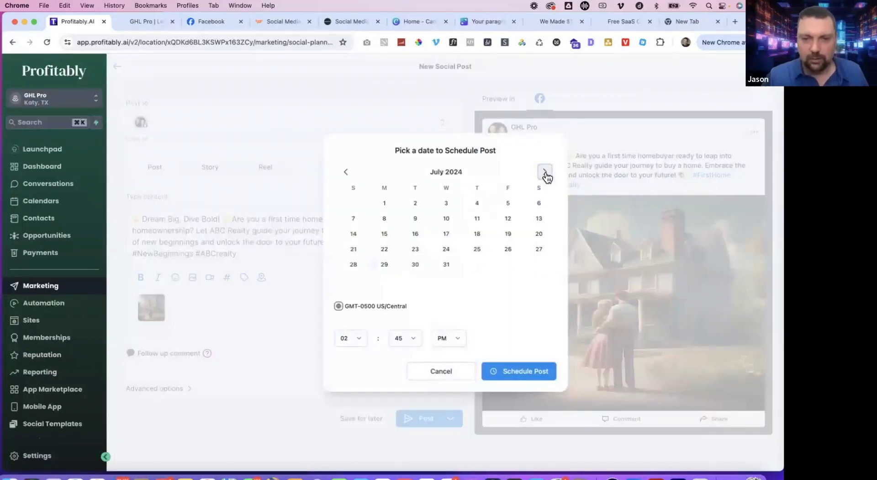
click(445, 203)
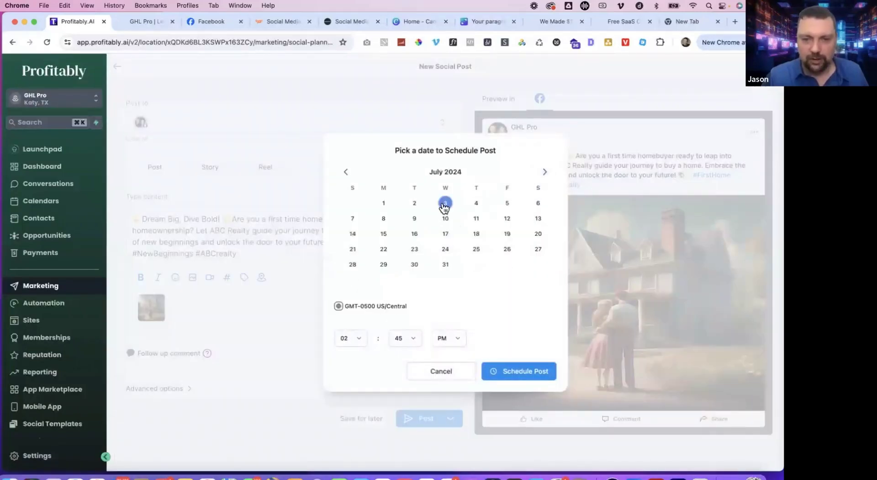
click(521, 370)
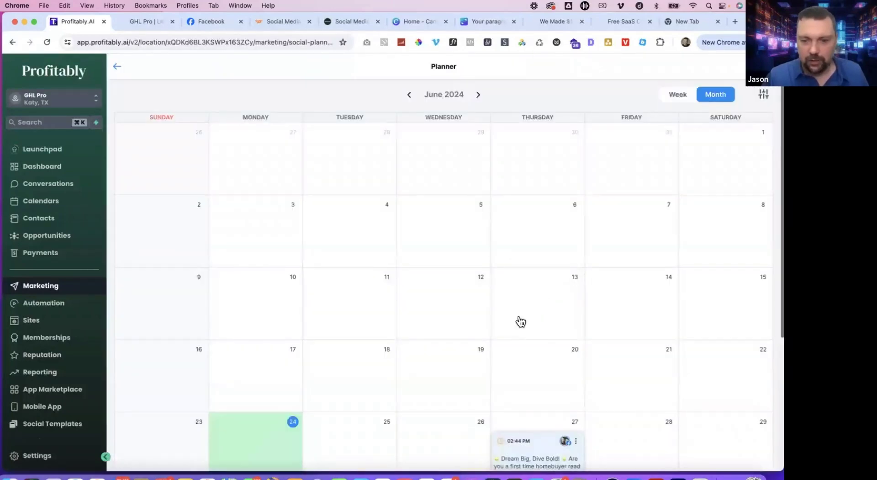
Make another clone of the June 27 post and remove the house image from the copy.
scroll(519, 321, down, 5)
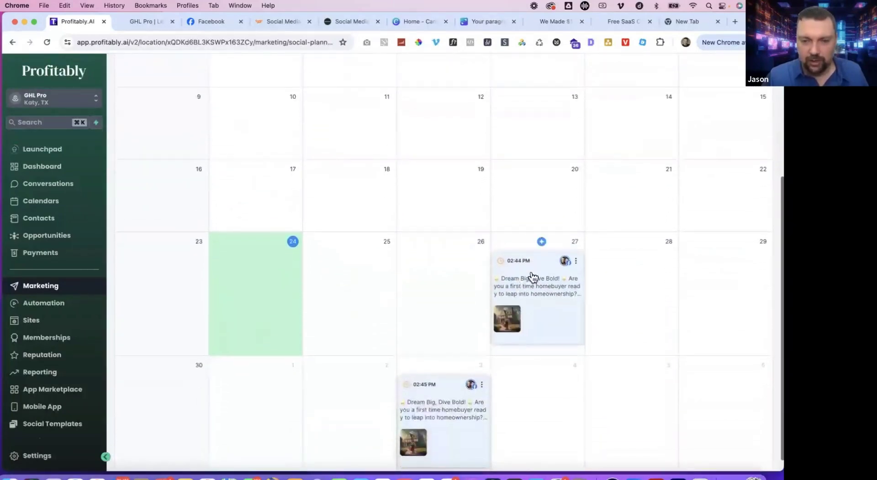
click(576, 260)
click(554, 270)
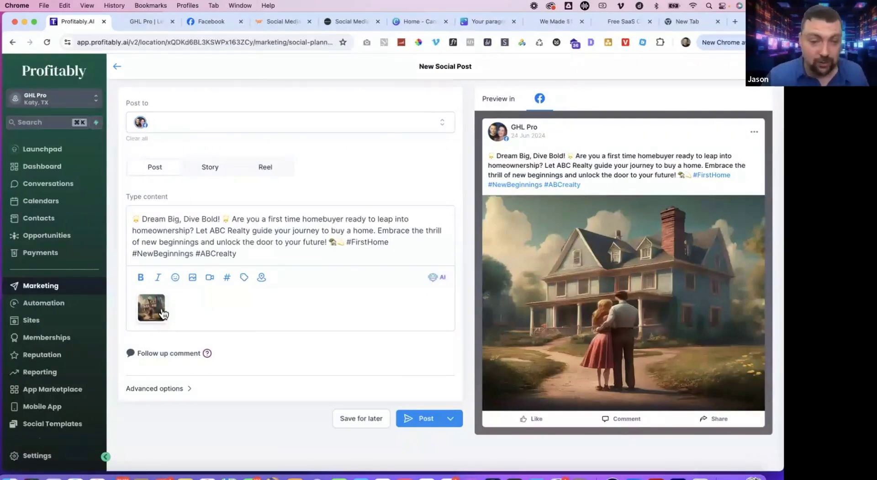
mouse_move(148, 312)
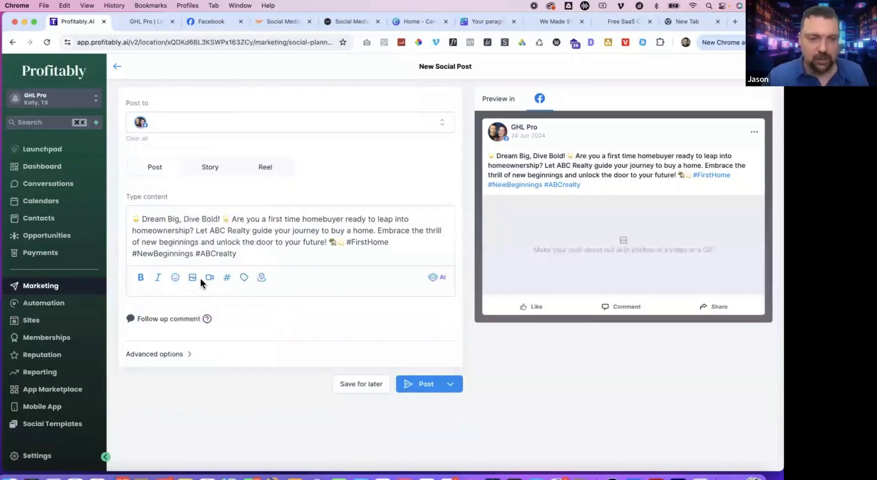
Generate one AI image for the cloned post in the Photo style, described as "a house on a lake", and attach it.
click(192, 276)
click(194, 244)
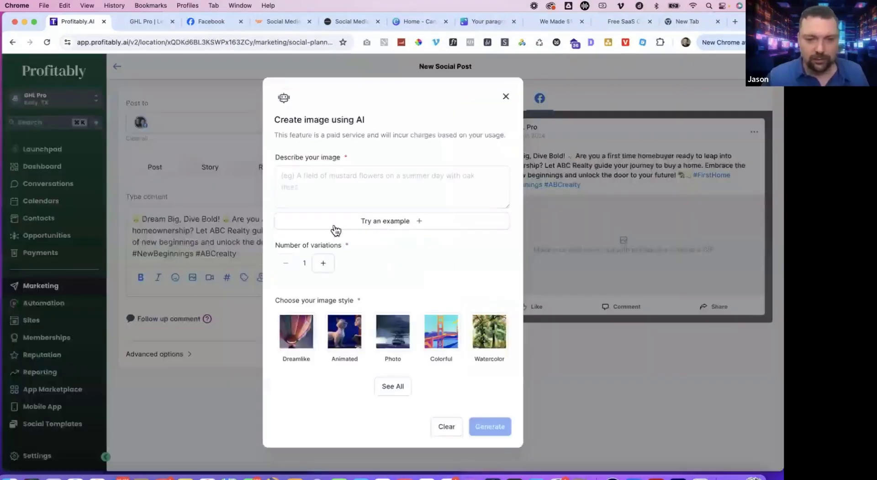
click(392, 330)
click(343, 186)
text(a ho)
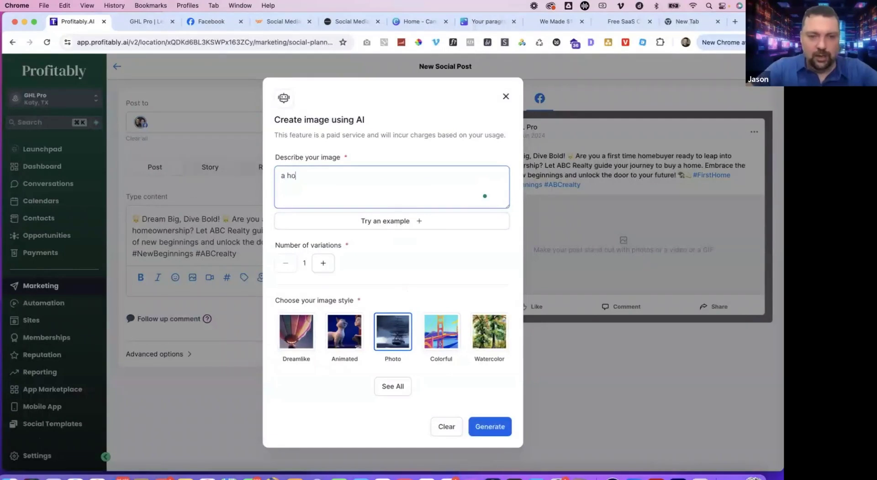
text(ust)
key(BackSpace)
text(e on a lake)
click(480, 426)
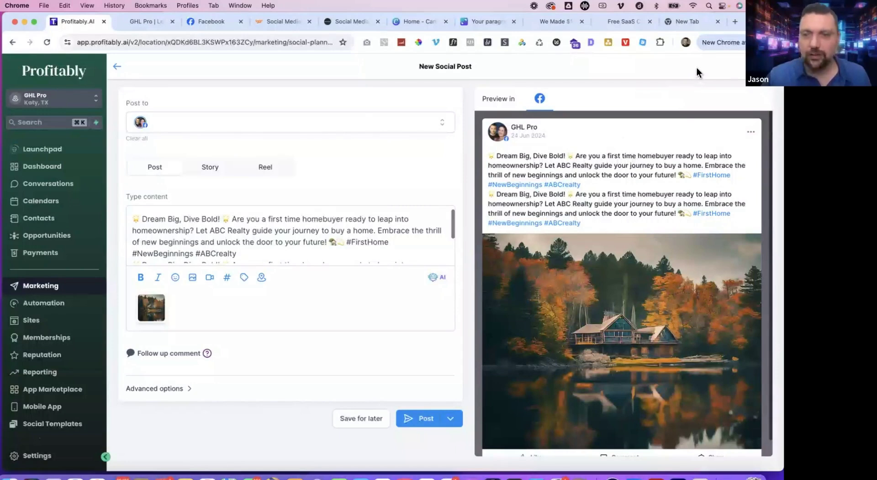
Look over the available posting options and the preview of the cloned post.
click(453, 420)
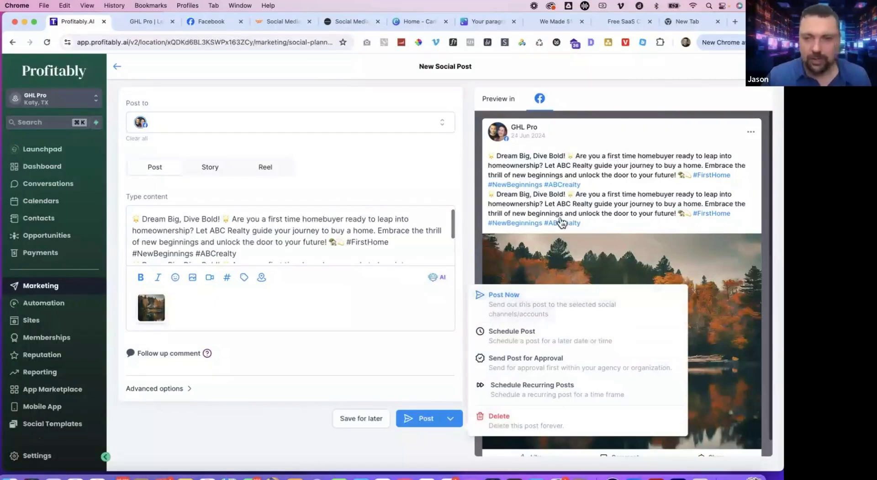
scroll(548, 284, down, 1)
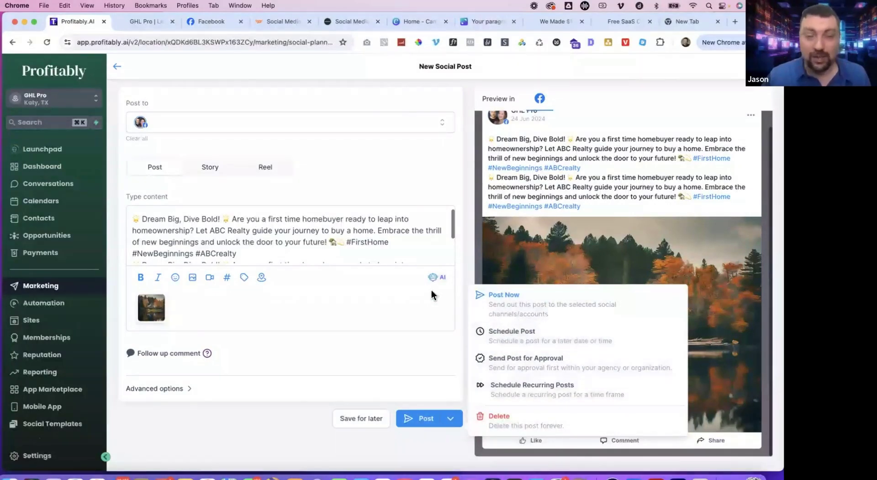
click(686, 238)
scroll(686, 241, up, 1)
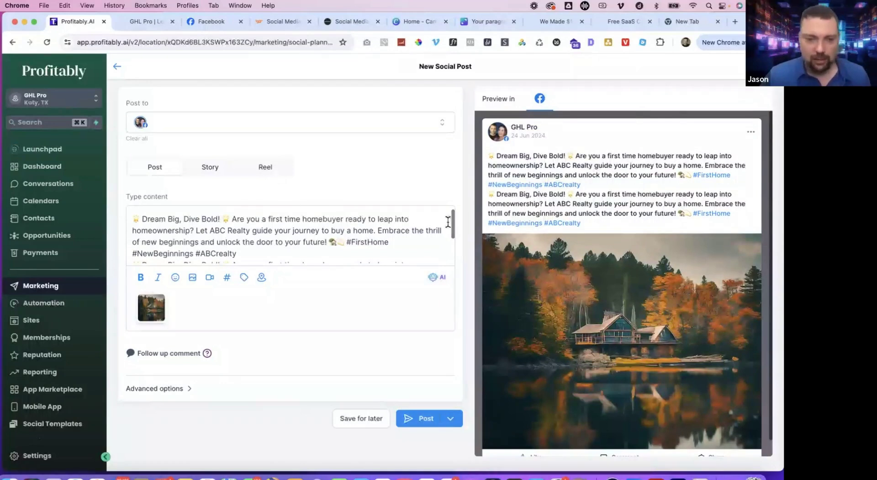
Delete the duplicated second copy of the text from the post content.
scroll(292, 239, down, 2)
drag(256, 254, 131, 220)
key(BackSpace)
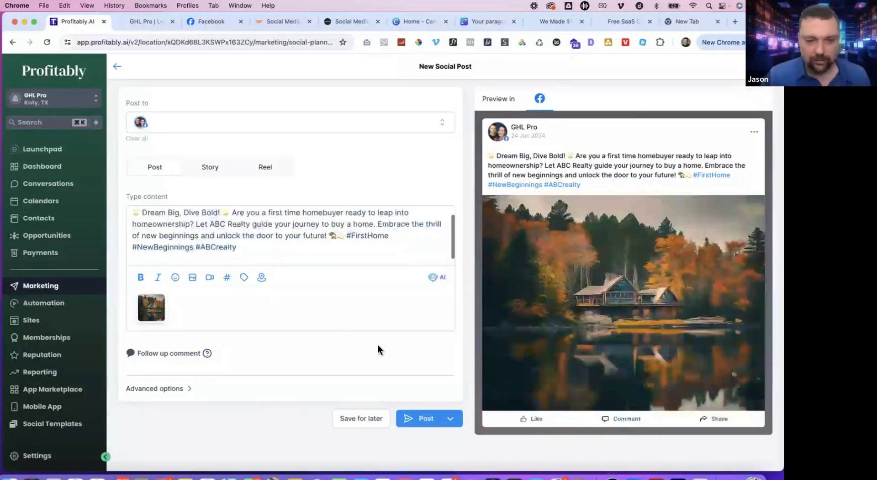
Schedule the lake house post for June 29, 2024 at 02:46 PM.
click(449, 418)
click(518, 338)
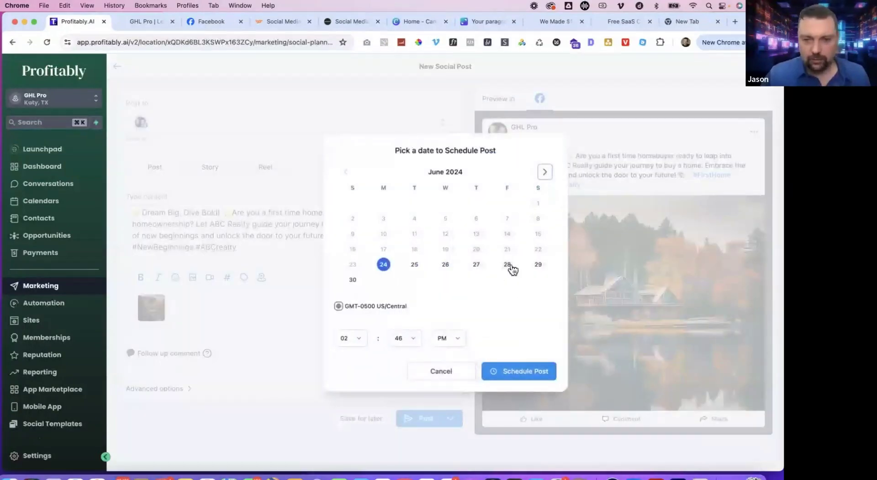
click(538, 264)
click(532, 371)
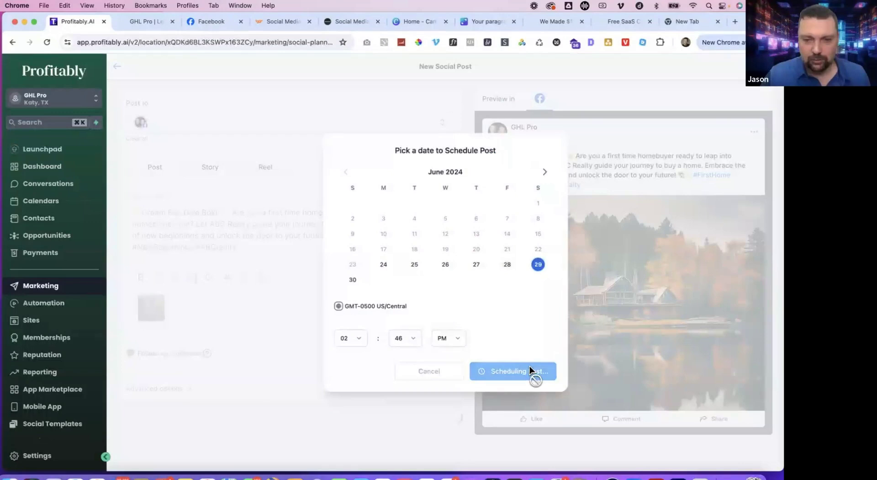
Delete the three scheduled posts on June 27, June 29 and July 3 from the planner calendar.
scroll(611, 339, down, 5)
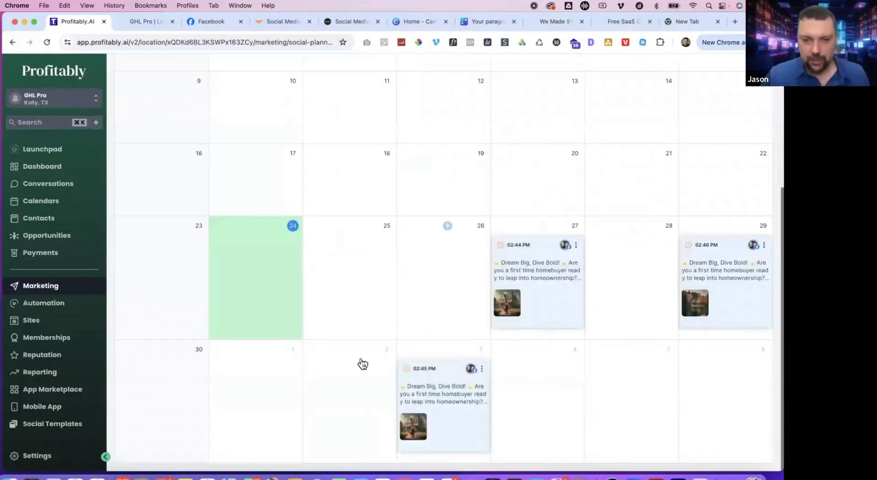
click(576, 246)
click(556, 269)
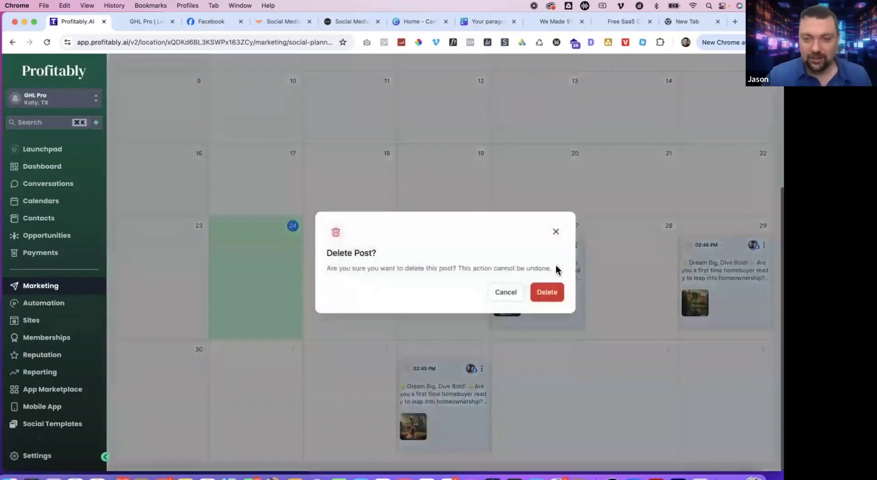
click(549, 293)
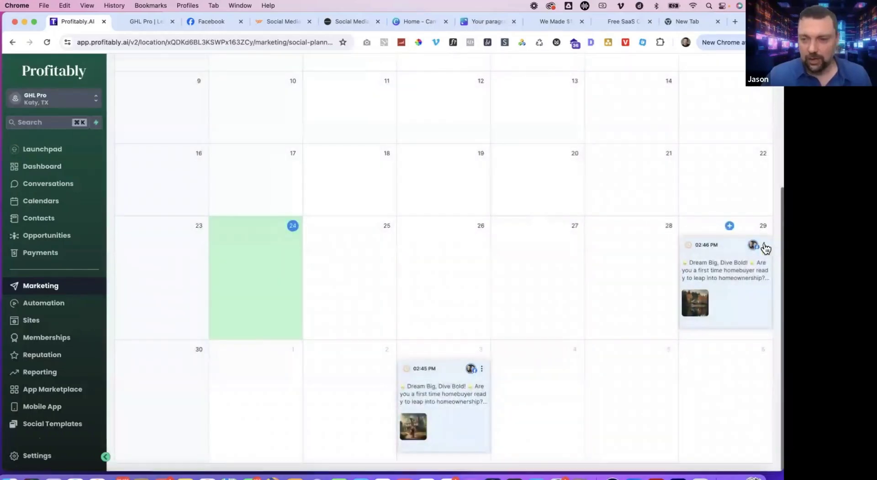
click(764, 245)
click(744, 274)
click(549, 293)
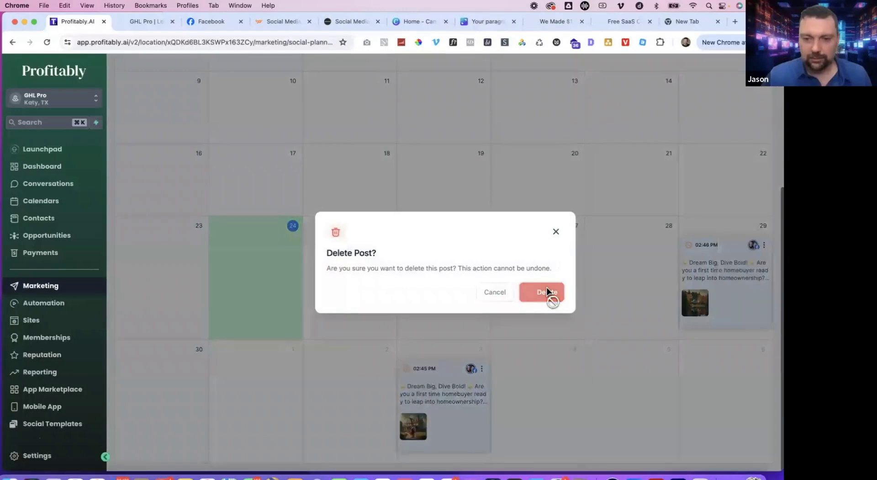
click(481, 369)
click(463, 396)
click(547, 292)
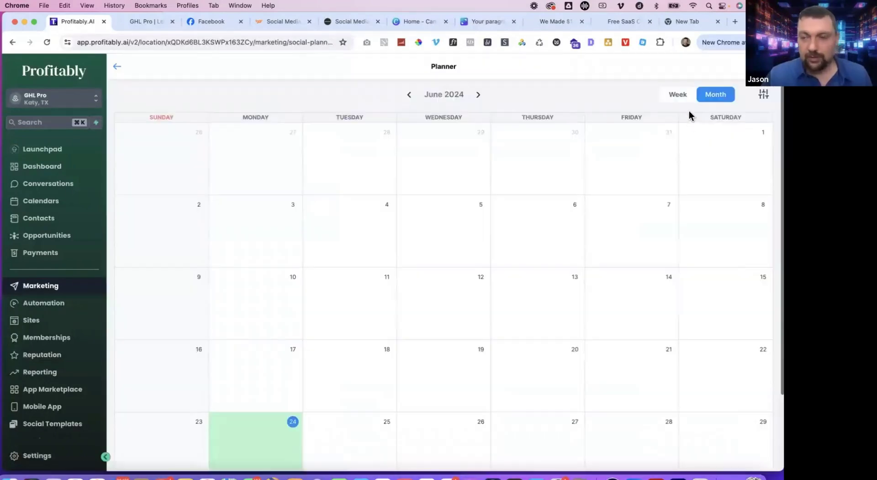
Switch to the Real Estate Digital Product Snapshot page and examine its offer, order form and list of included items.
click(412, 23)
click(478, 21)
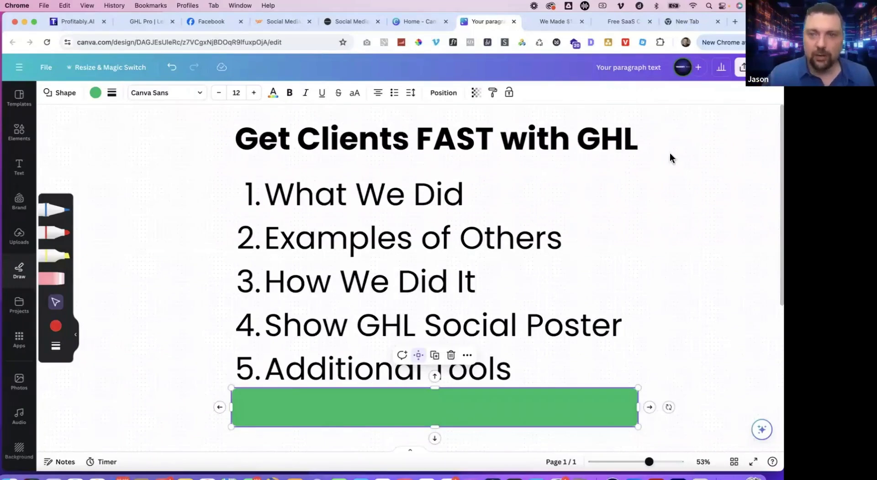
click(551, 21)
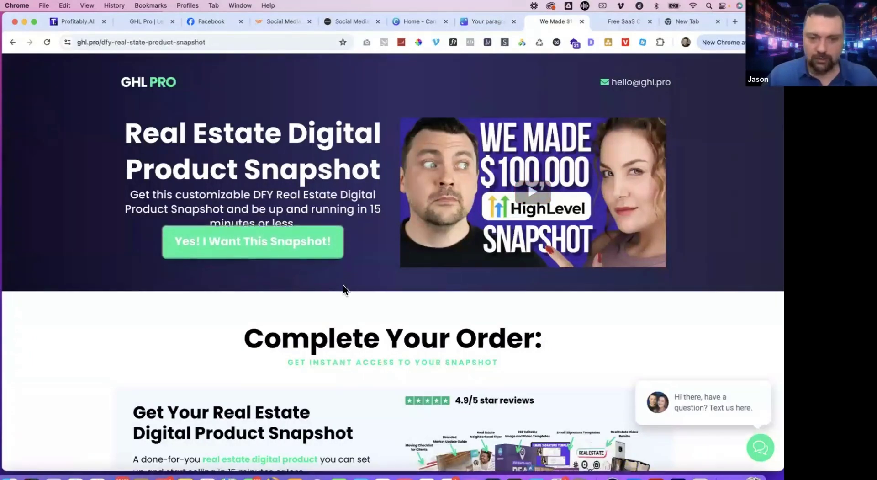
scroll(343, 285, down, 5)
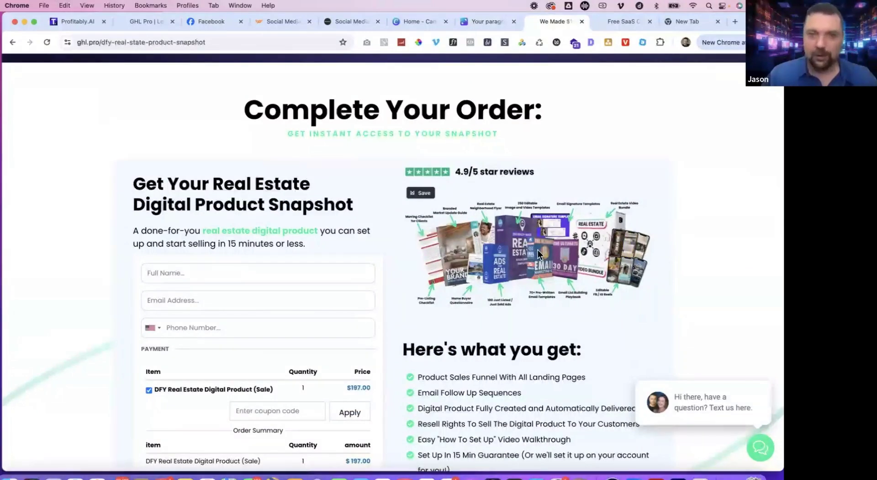
scroll(525, 316, down, 1)
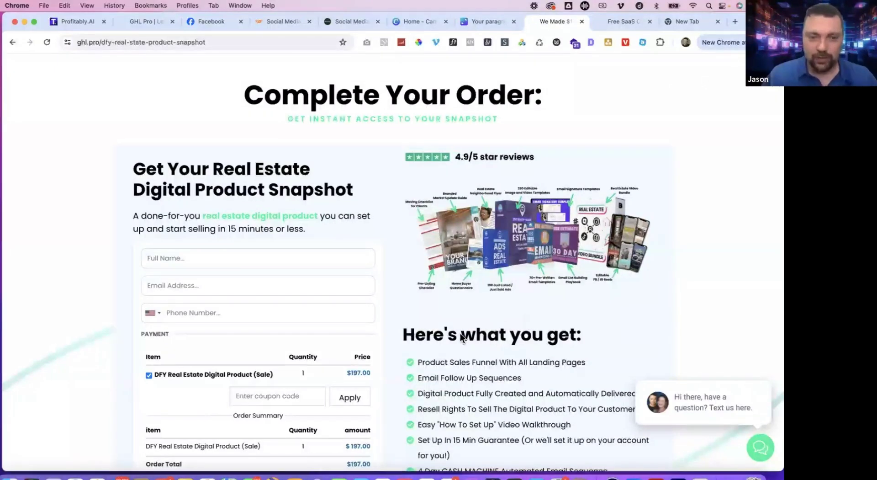
scroll(452, 355, up, 5)
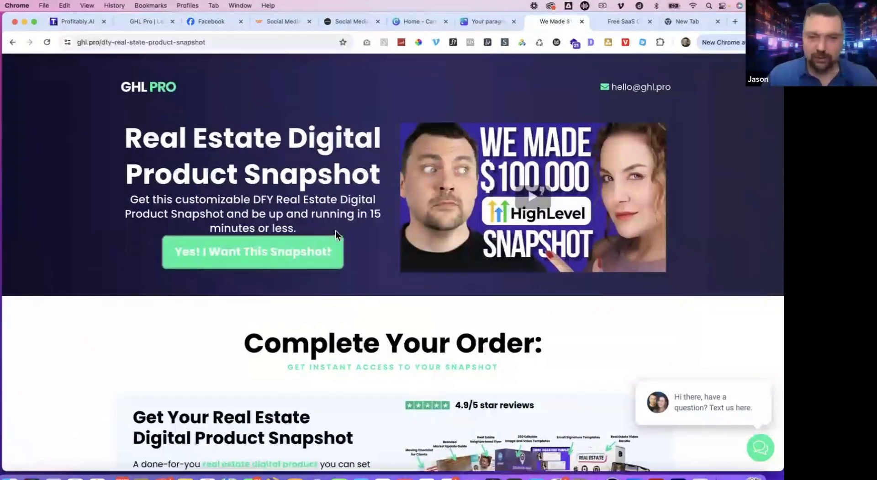
scroll(516, 355, down, 5)
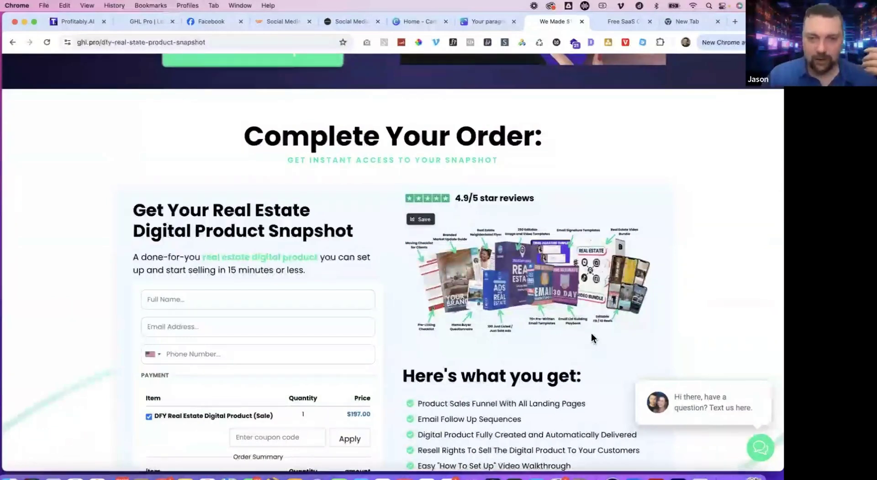
scroll(591, 333, up, 5)
scroll(552, 309, down, 5)
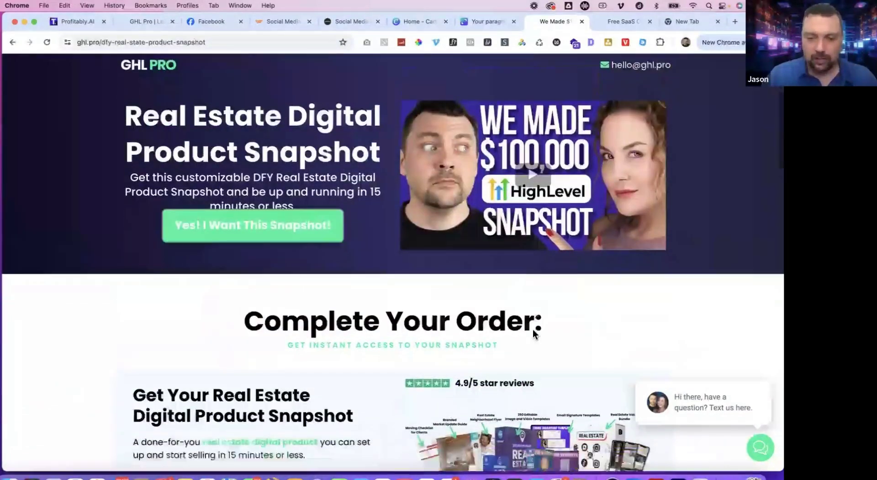
scroll(561, 323, up, 5)
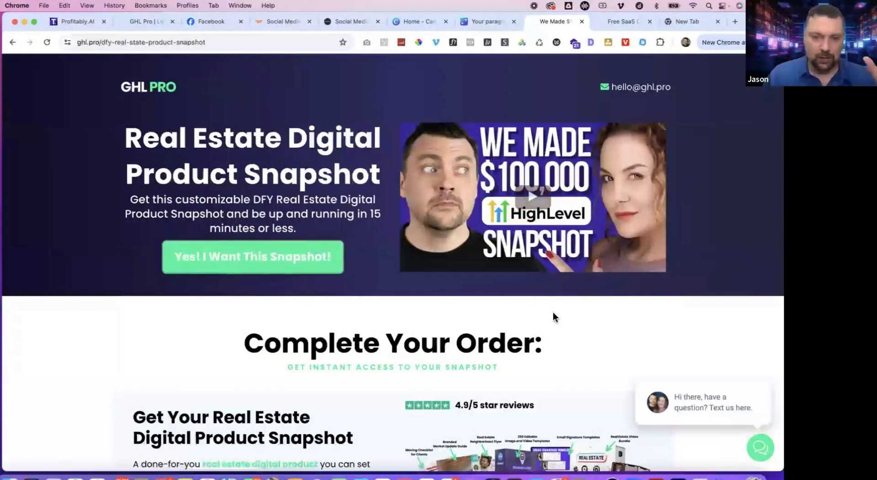
scroll(539, 305, down, 1)
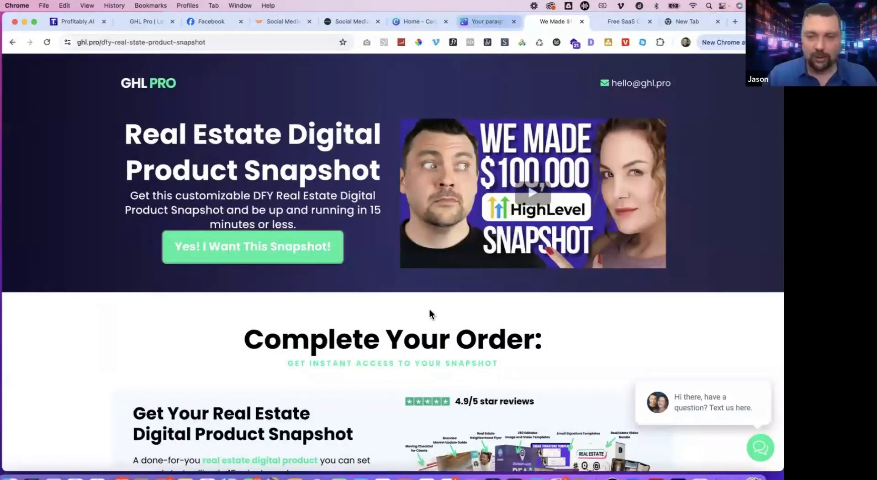
Return to the Get Clients FAST with GHL board in Canva and examine the outreach email reply screenshots below the agenda.
key(ctrl+shift+Tab)
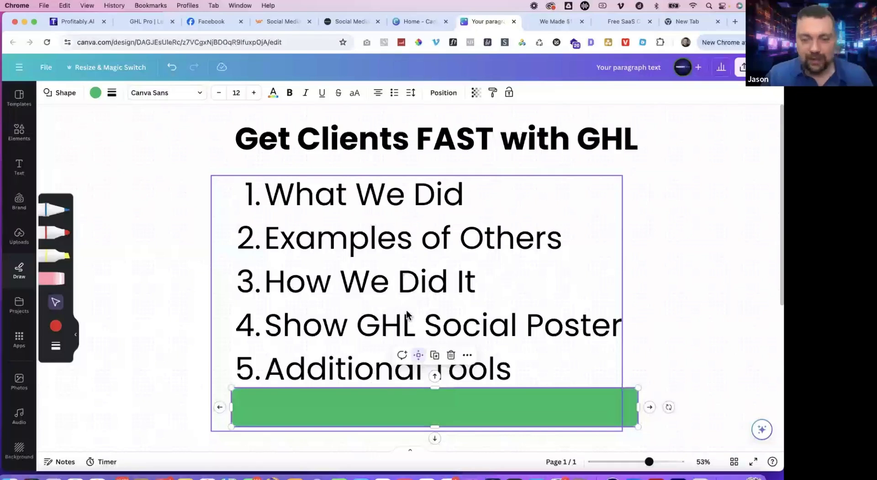
scroll(405, 310, down, 5)
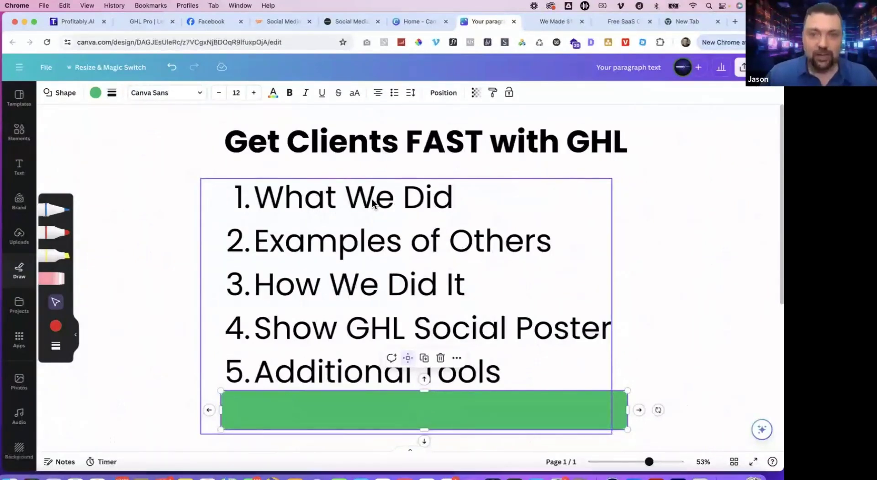
scroll(372, 203, down, 10)
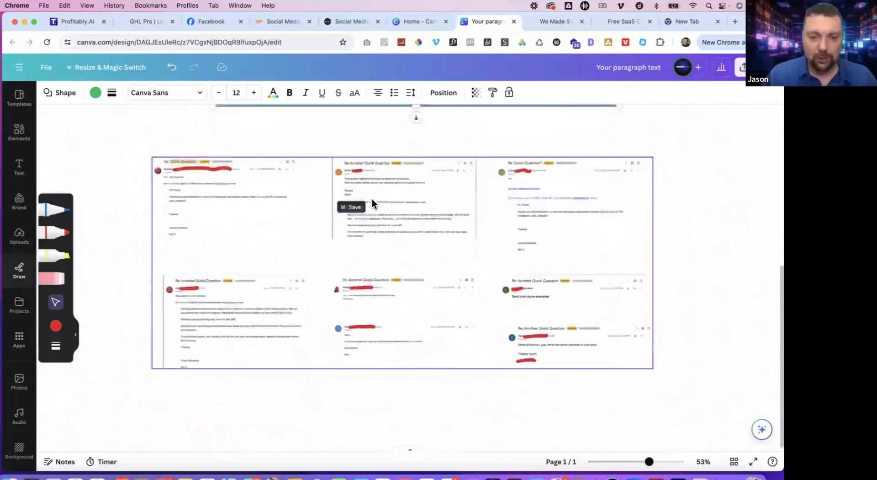
scroll(371, 198, up, 5)
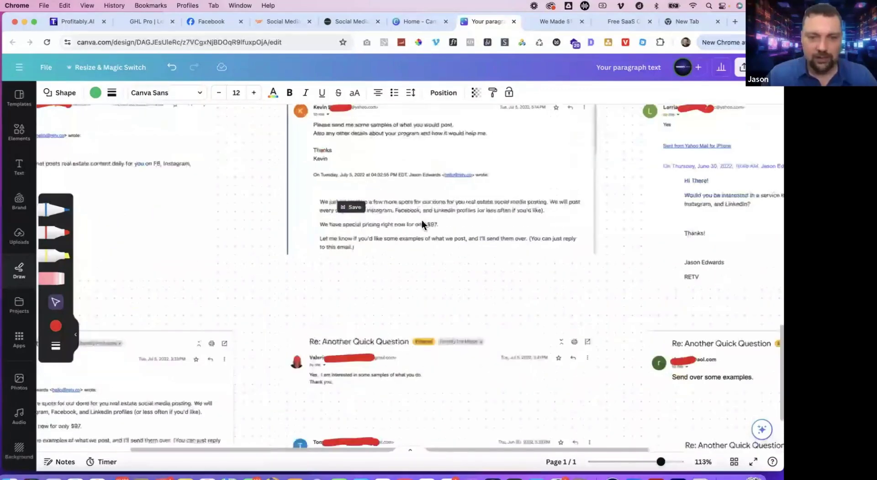
scroll(421, 220, left, 10)
scroll(421, 220, up, 2)
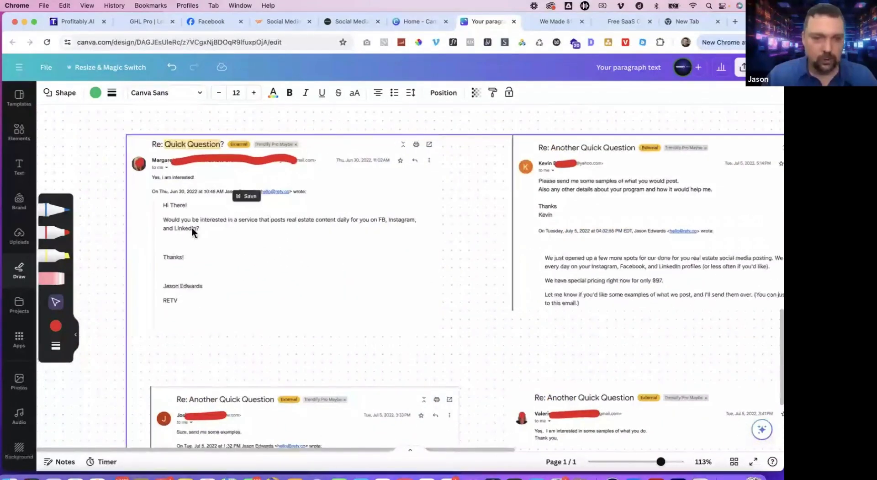
scroll(190, 227, up, 5)
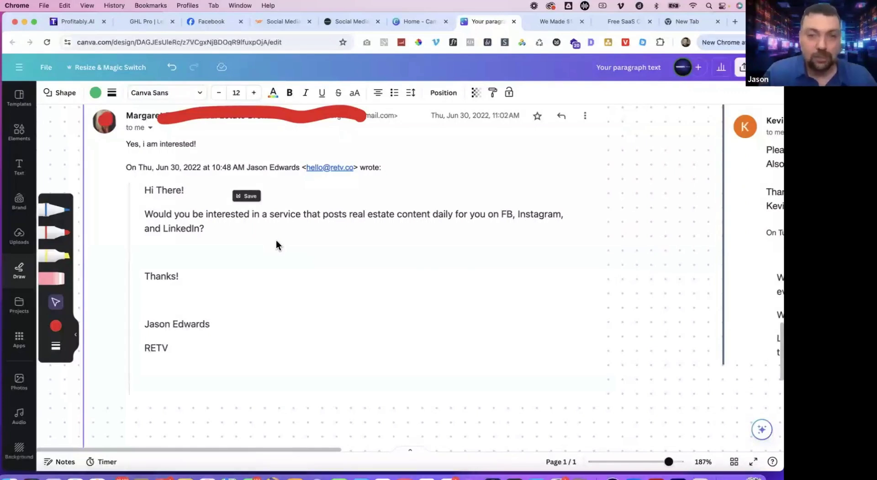
scroll(267, 200, down, 3)
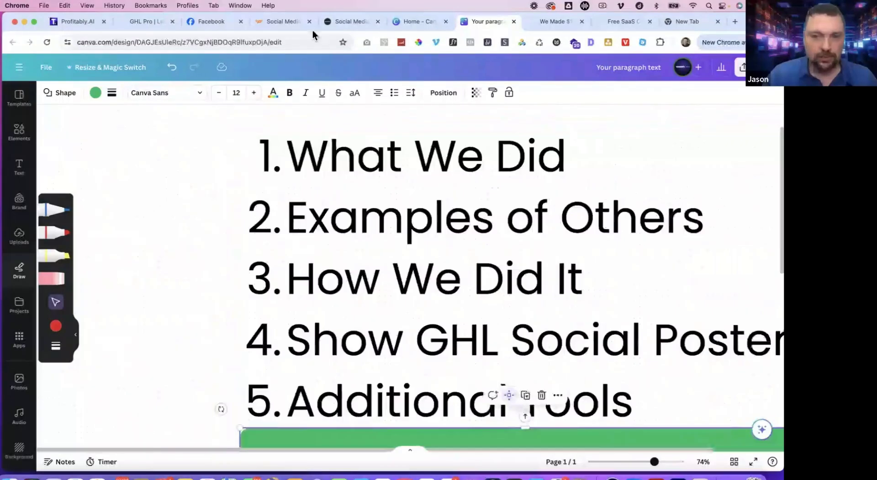
Compare the social media posting plans on the 99 Dollar Social and Smarcomms pricing pages.
key(super+4)
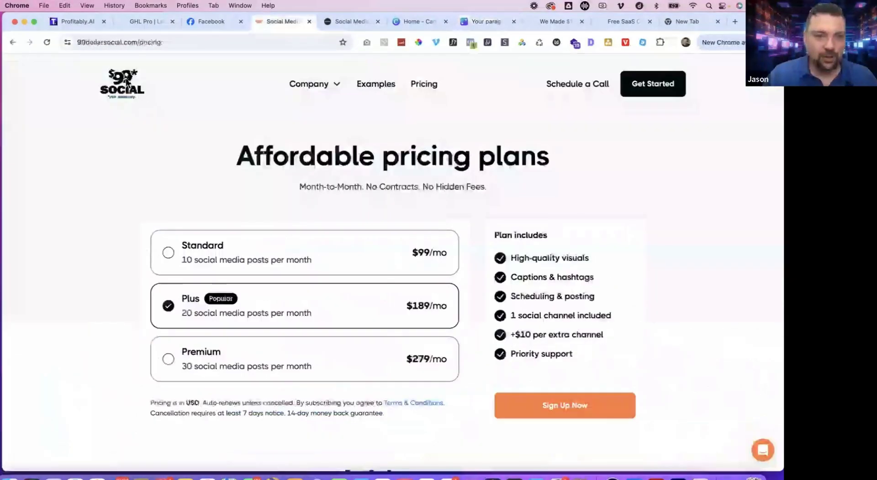
click(343, 23)
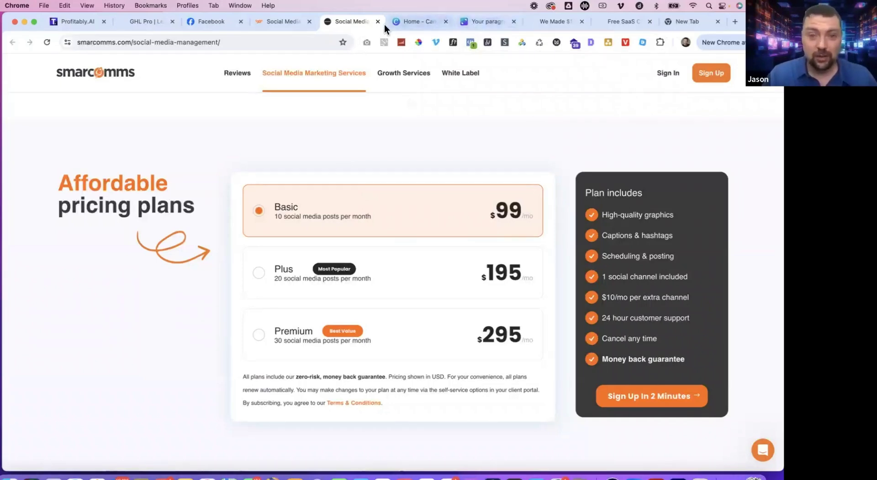
Create a square Instagram post in Canva and apply the Real Estate template with the Minimalist House for Sale layout.
click(404, 20)
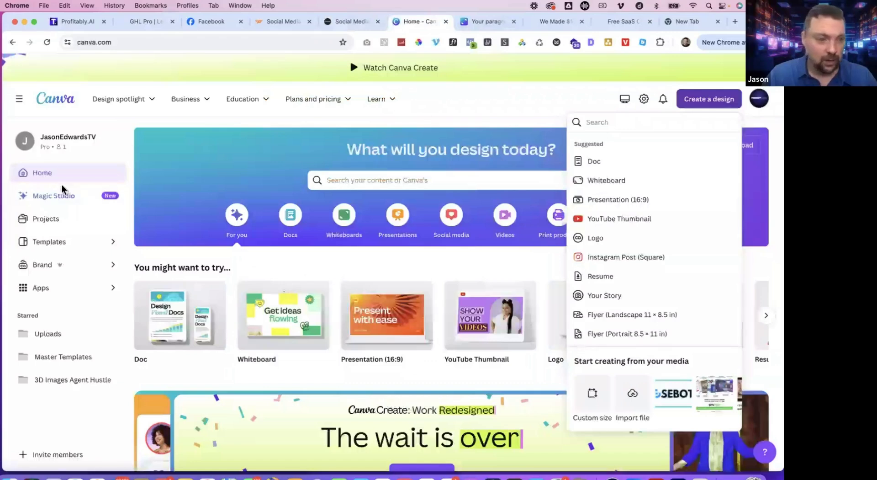
click(709, 98)
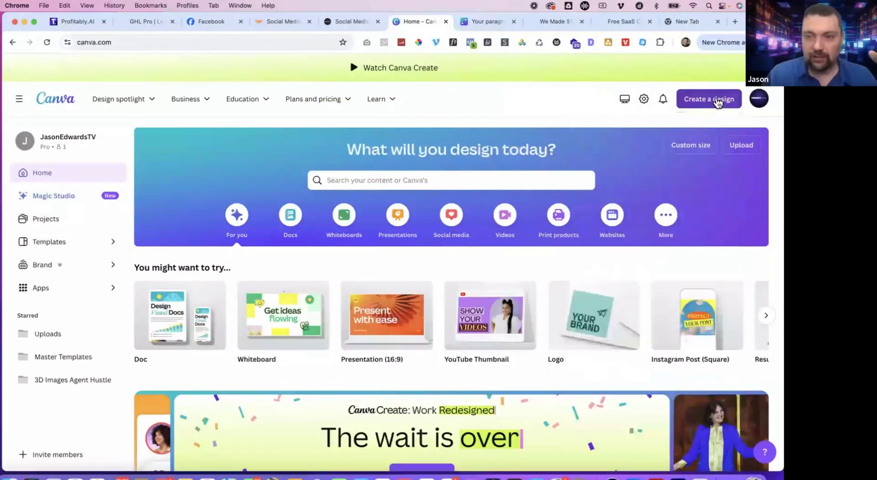
click(708, 98)
click(620, 256)
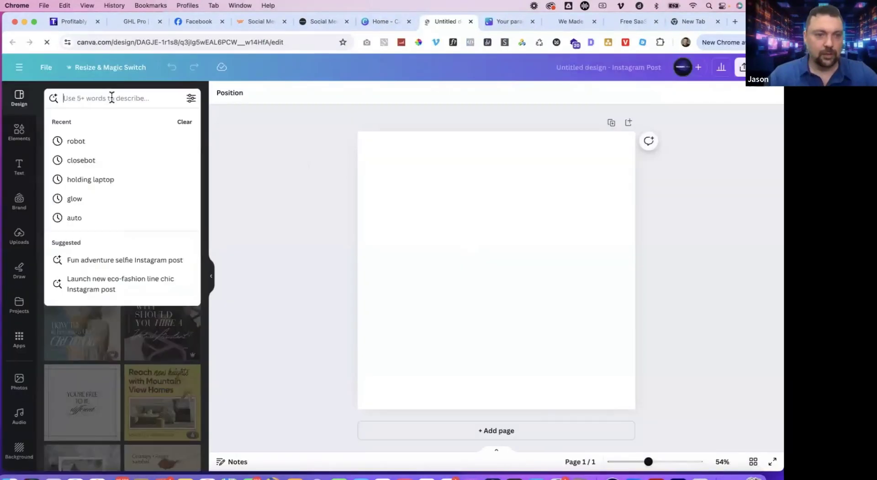
text(re)
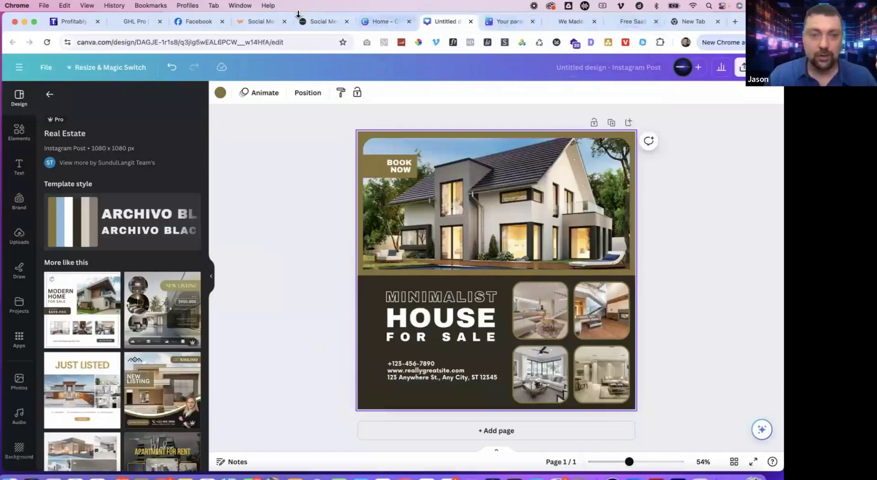
Revisit the June 2024 social planner calendar and the Canva home page.
key(super+1)
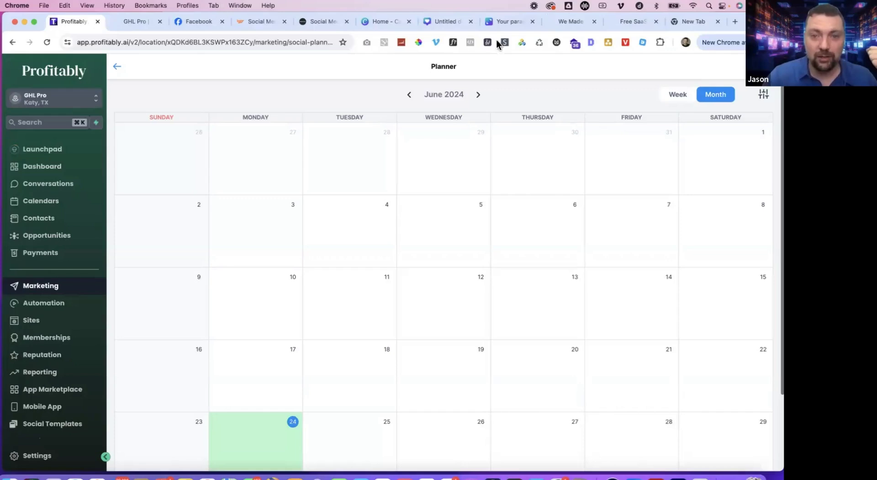
key(super+7)
click(380, 20)
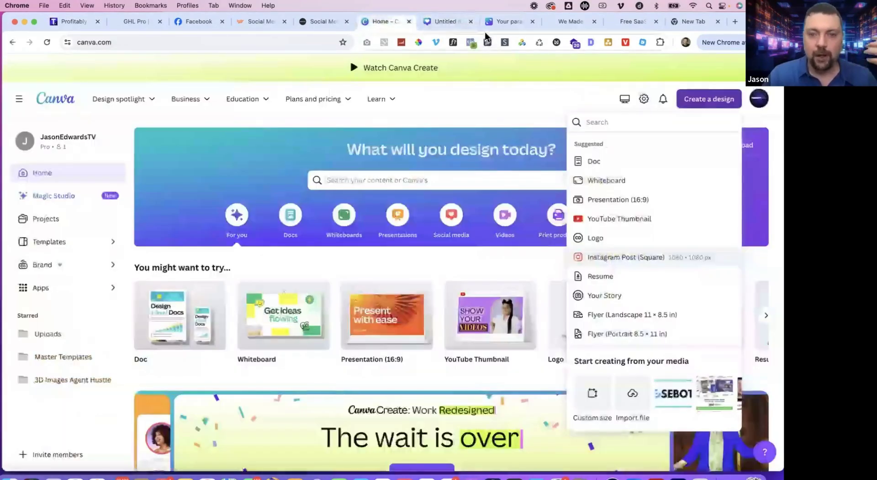
Return to the Get Clients FAST with GHL board, deselect the green bar and show the full agenda list.
click(509, 22)
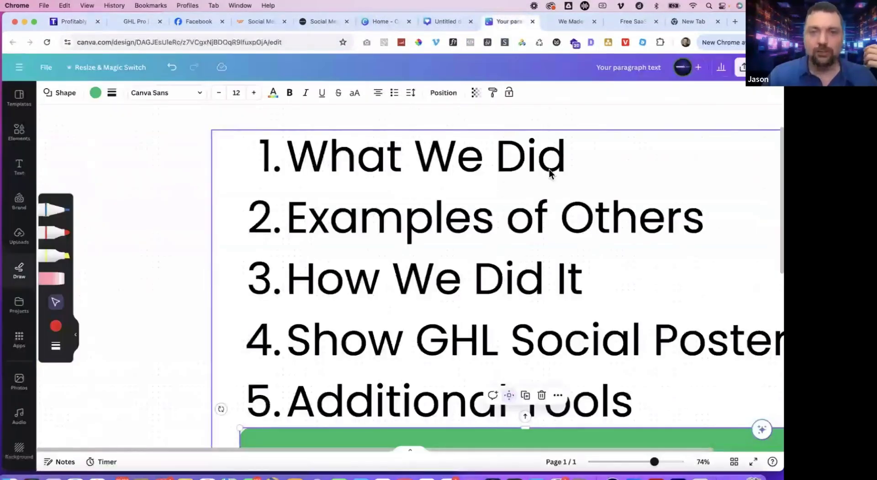
scroll(548, 170, down, 3)
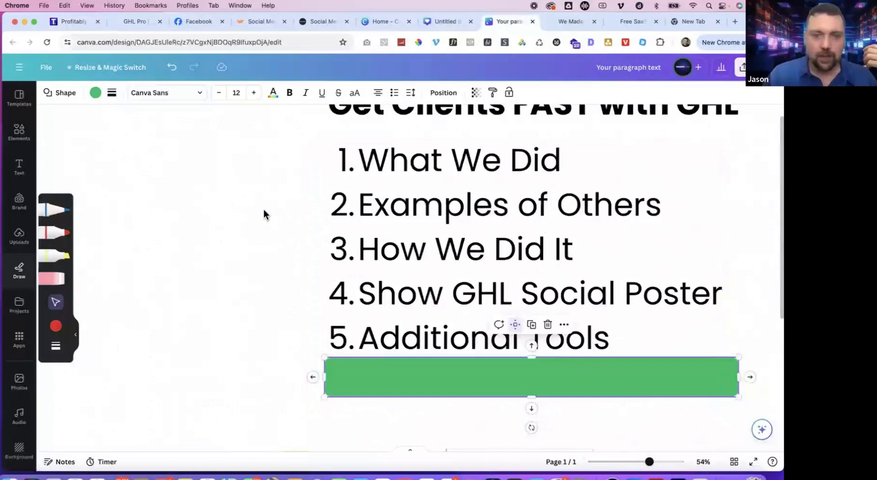
drag(264, 210, 180, 246)
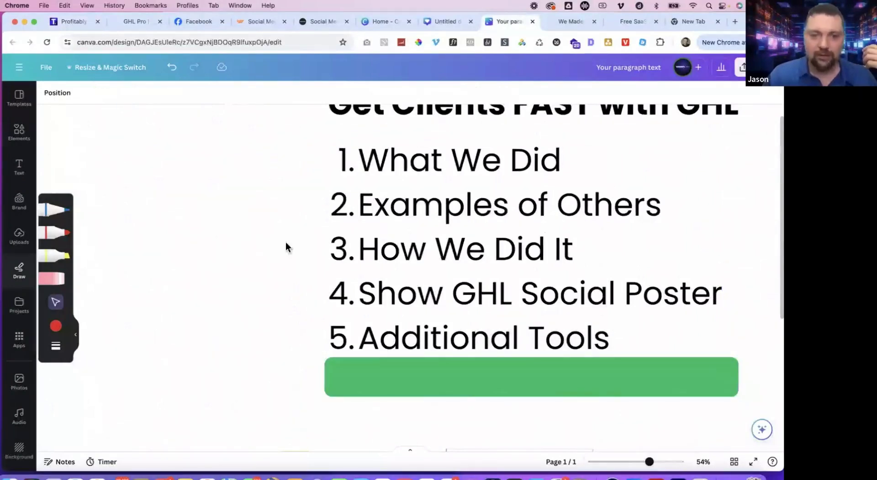
scroll(286, 241, up, 1)
scroll(286, 241, right, 1)
scroll(286, 243, right, 3)
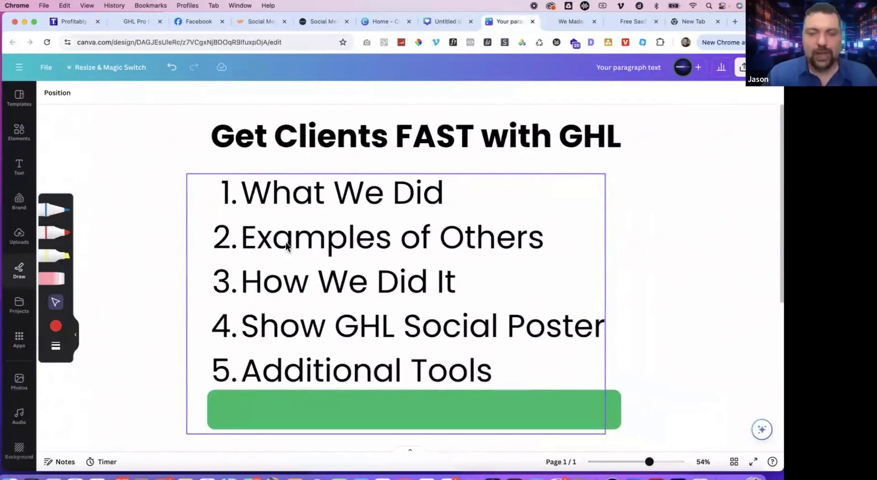